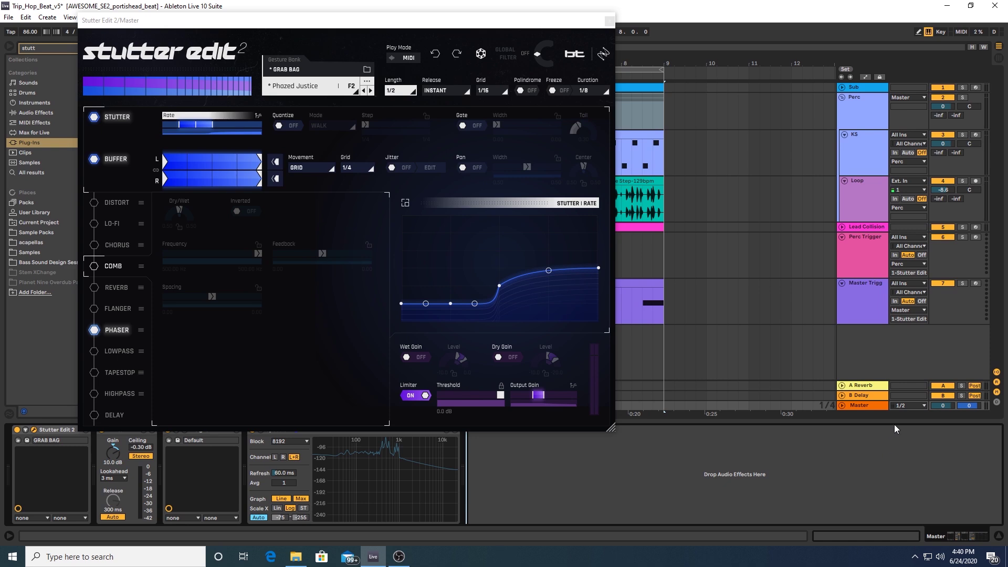
Step: Close the plugin window, play the arrangement from bar 5, and select the Master track
{"action": "left_click", "coordinate": [609, 21]}
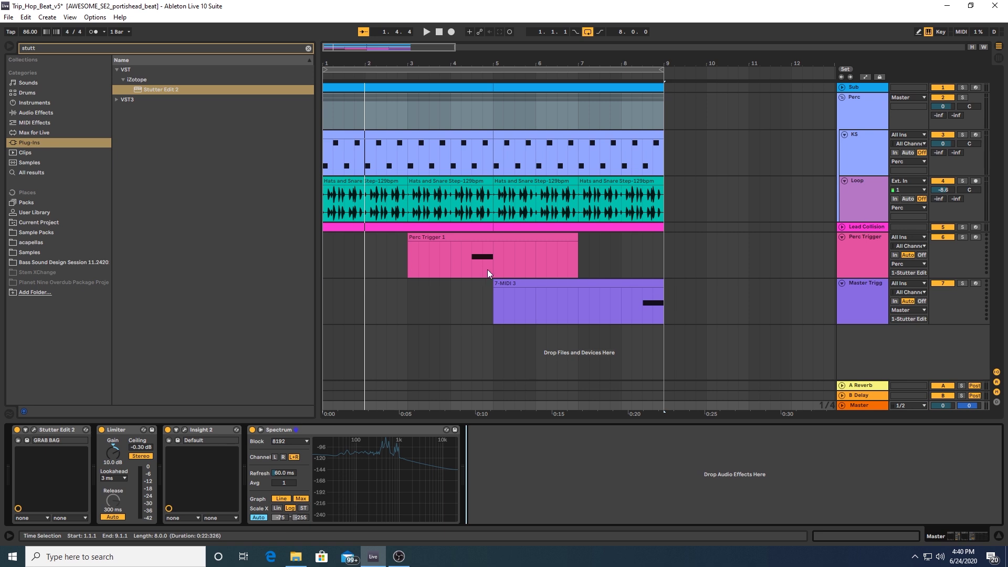
{"action": "left_click", "coordinate": [503, 266]}
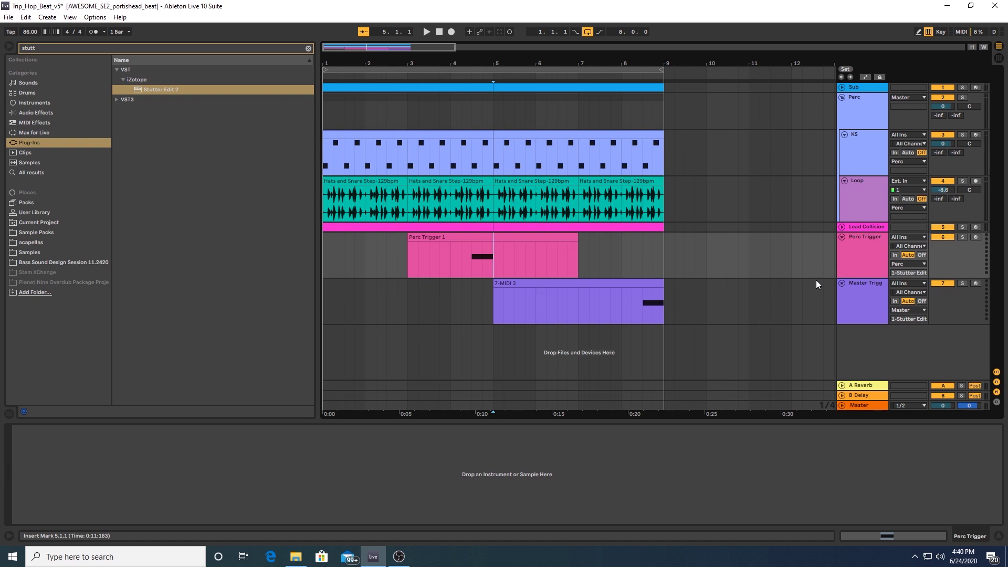
{"action": "key", "text": "space"}
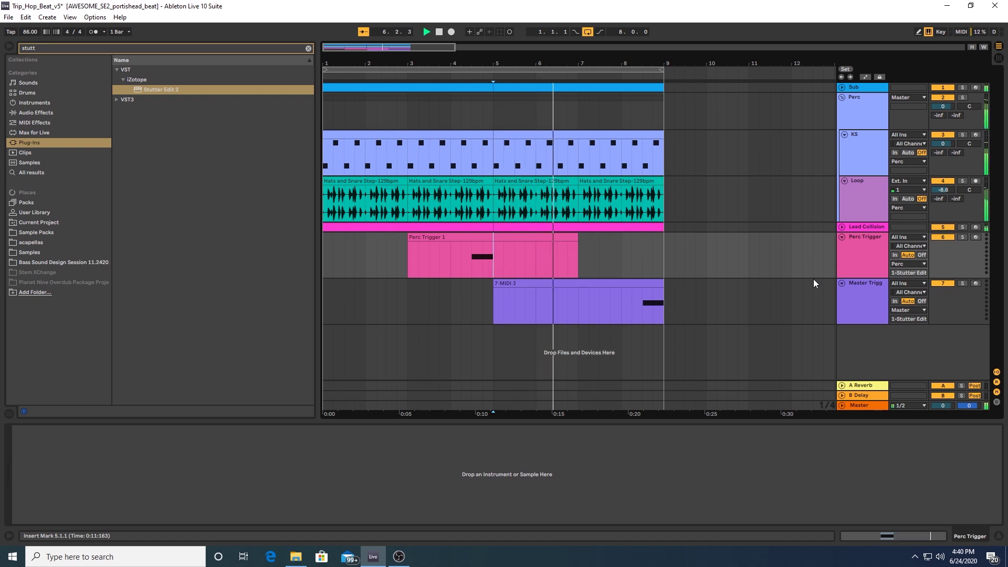
{"action": "left_click", "coordinate": [860, 405]}
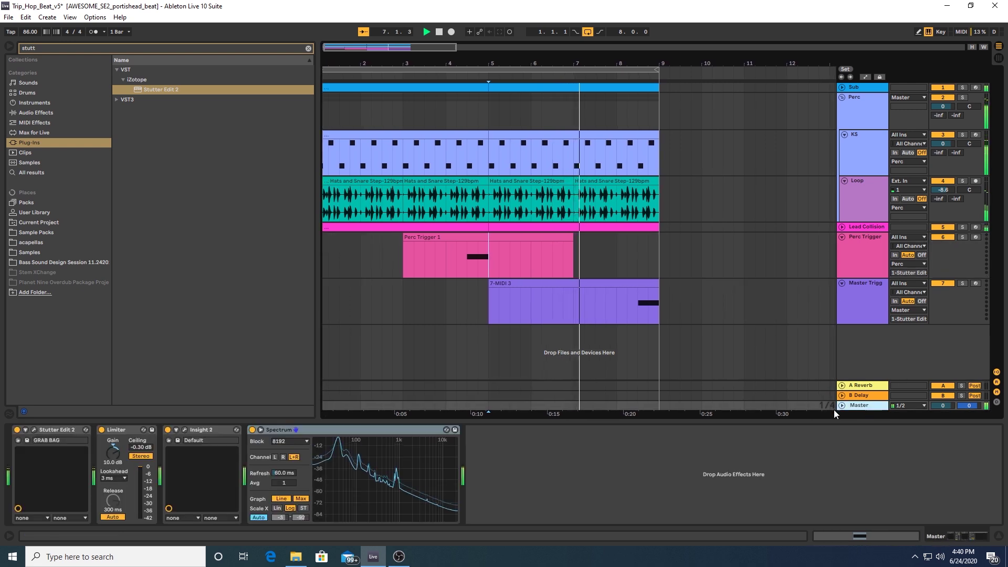
Step: Open the Master's Stutter Edit window and the Master Trigger clip in the MIDI note editor
{"action": "left_click", "coordinate": [34, 430]}
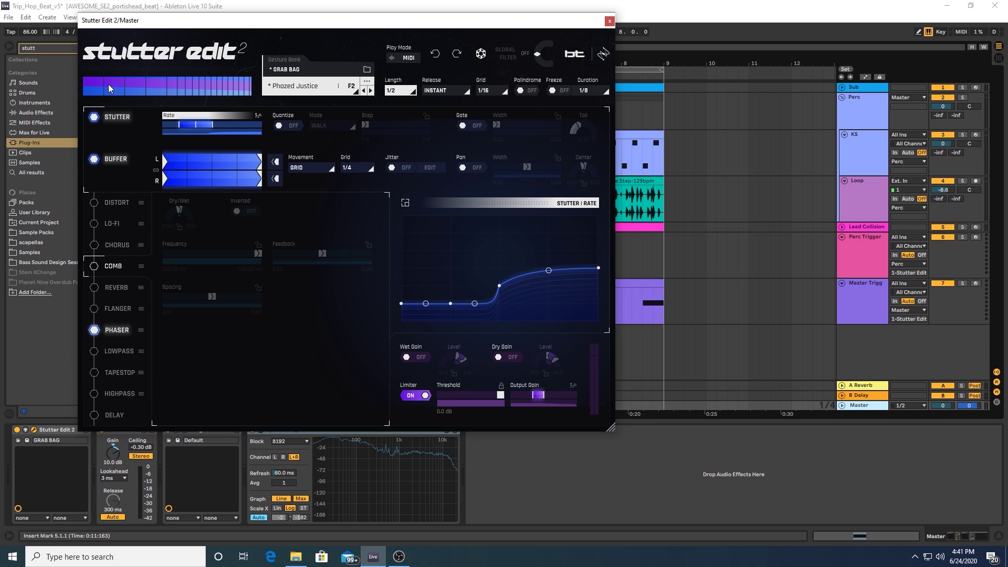
{"action": "left_click", "coordinate": [624, 314]}
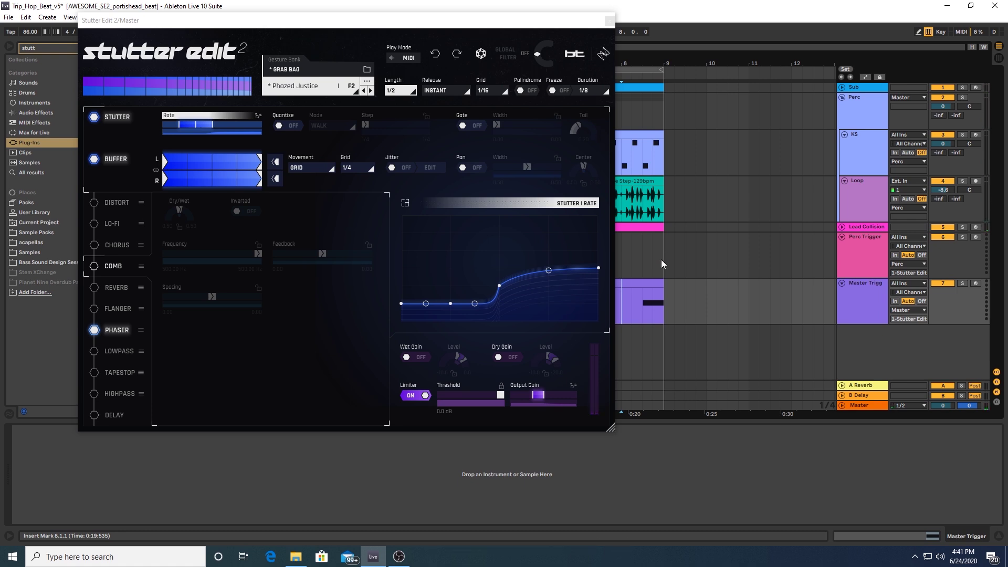
{"action": "double_click", "coordinate": [650, 294]}
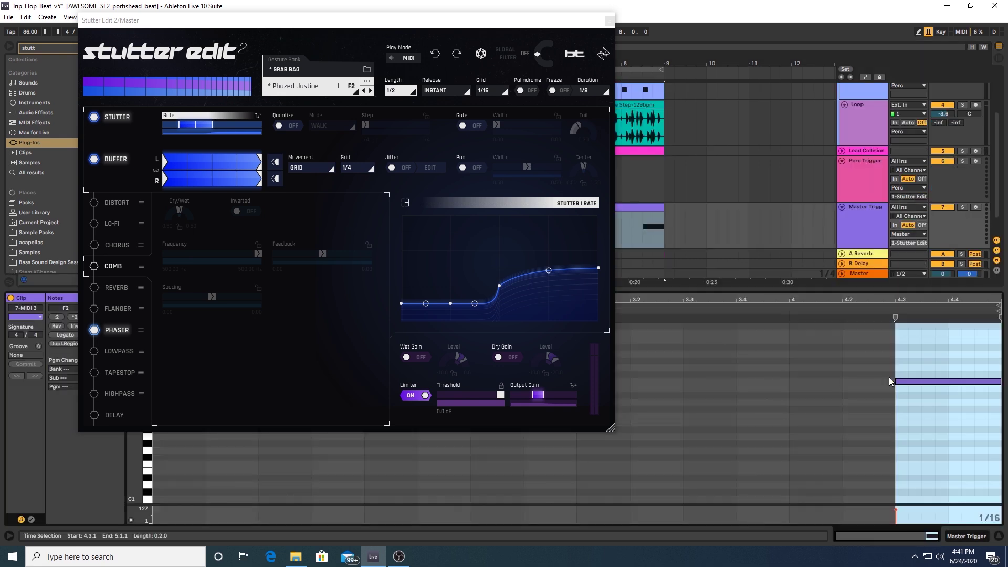
Step: Open the GRAB BAG gesture browser, move the window aside, and scroll the gesture list
{"action": "left_click", "coordinate": [326, 65]}
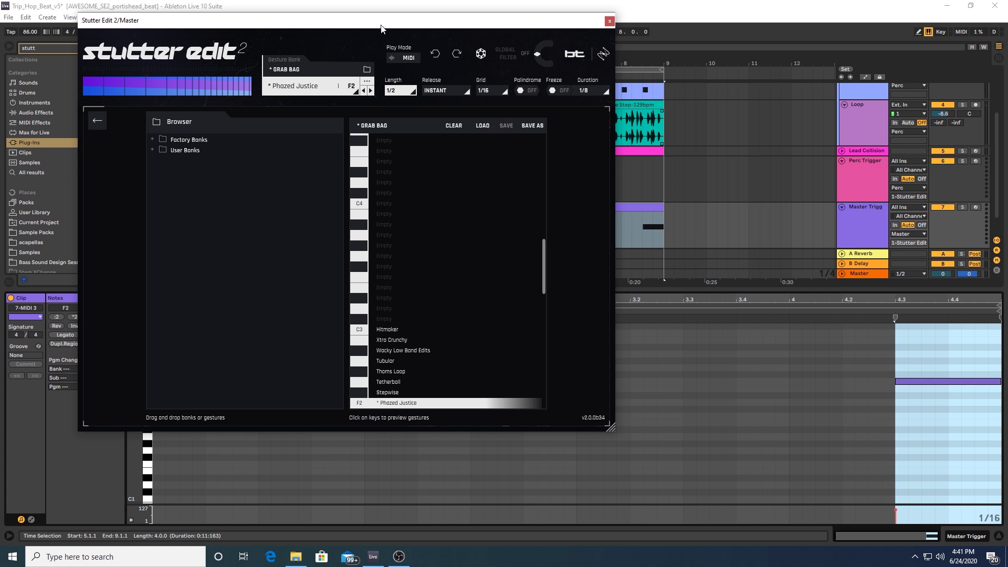
{"action": "left_click_drag", "start_coordinate": [376, 23], "coordinate": [494, 42]}
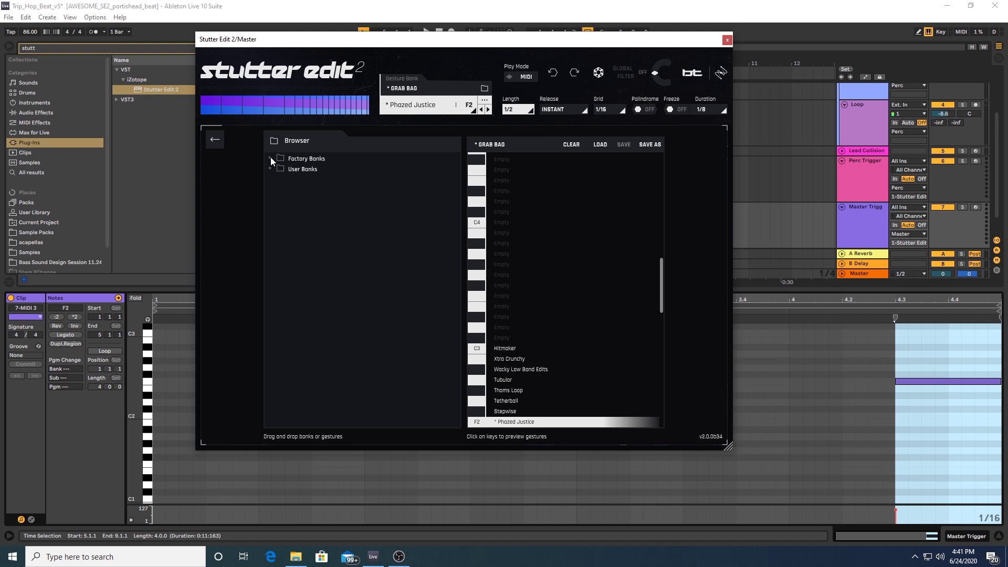
{"action": "scroll", "coordinate": [555, 239], "scroll_direction": "down", "scroll_amount": 5}
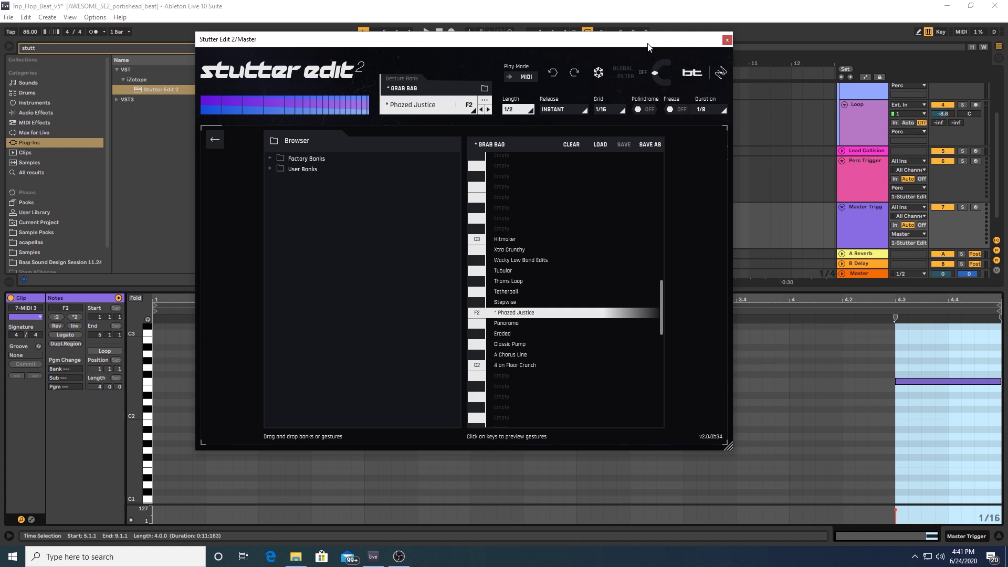
Step: Shift the plugin window left and audition the beat from bar 8
{"action": "left_click_drag", "start_coordinate": [634, 41], "coordinate": [484, 44]}
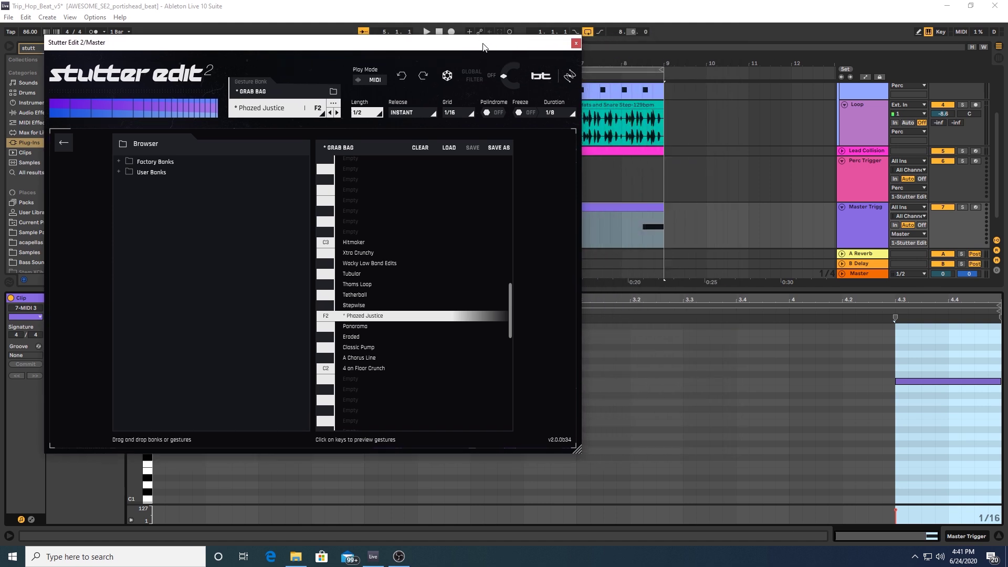
{"action": "left_click", "coordinate": [625, 235]}
{"action": "key", "text": "space"}
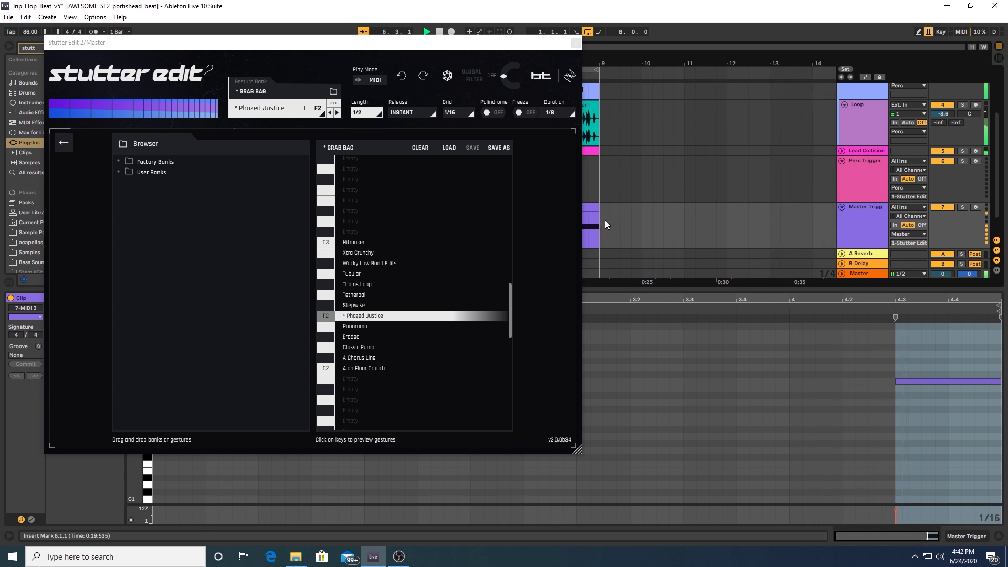
{"action": "key", "text": "space"}
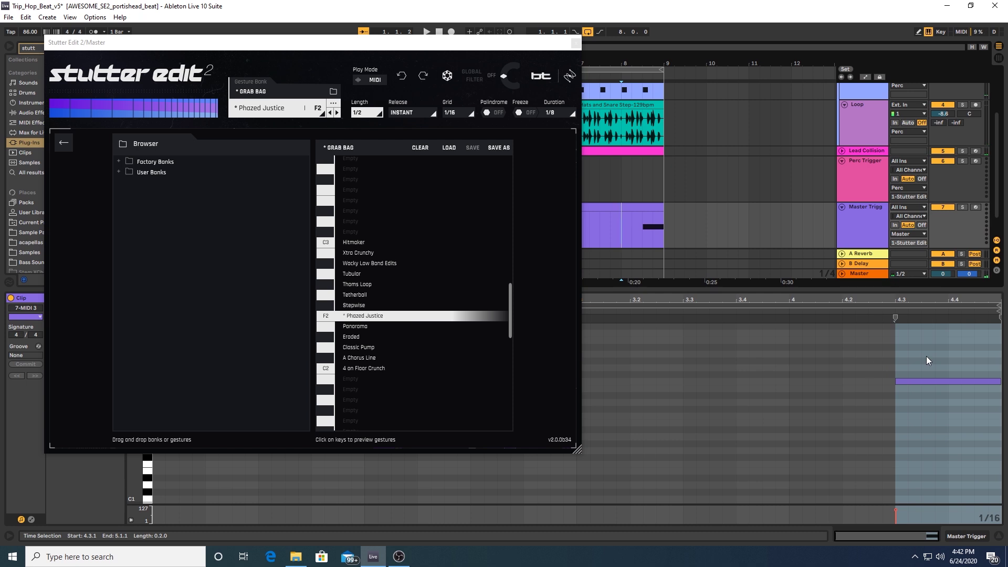
Step: Raise the Master Trigger note to F#2, play from bar 8, and close Stutter Edit
{"action": "left_click", "coordinate": [924, 381]}
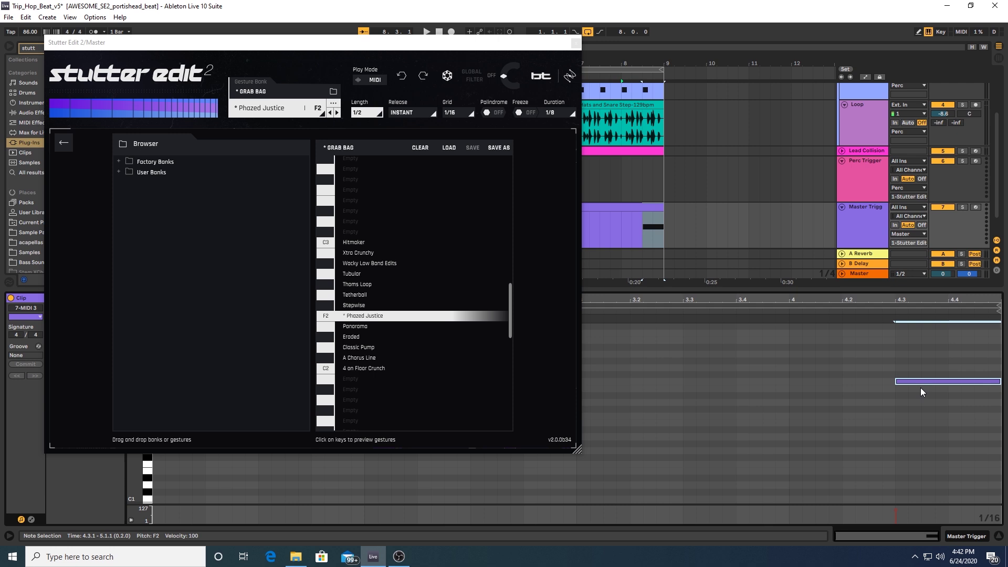
{"action": "key", "text": "Up"}
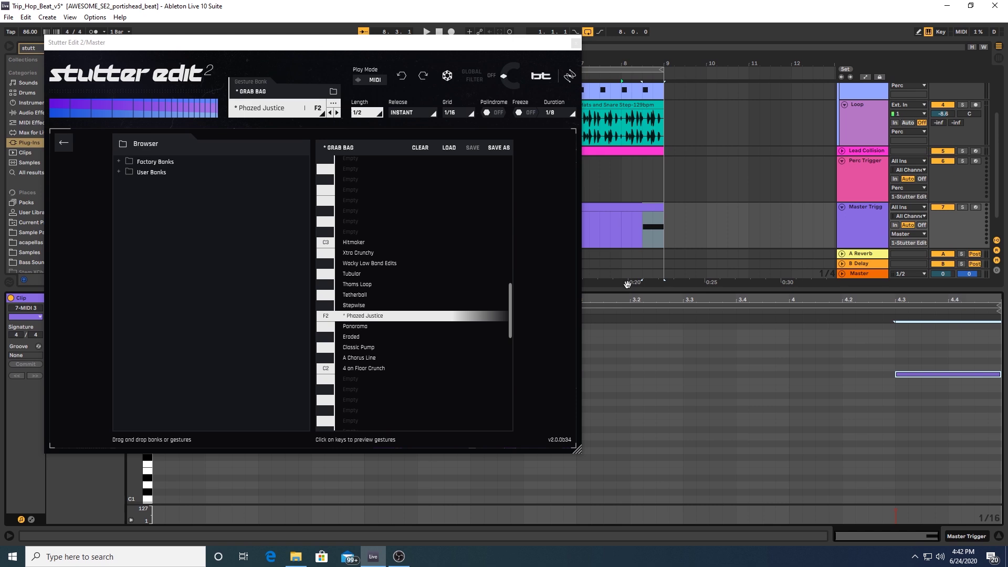
{"action": "left_click", "coordinate": [625, 238]}
{"action": "key", "text": "space"}
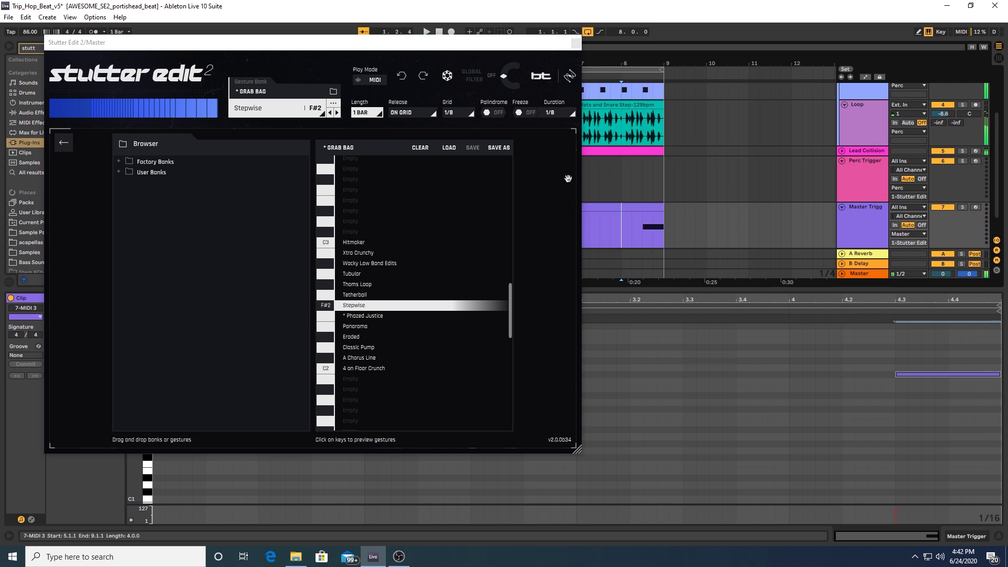
{"action": "left_click", "coordinate": [574, 41]}
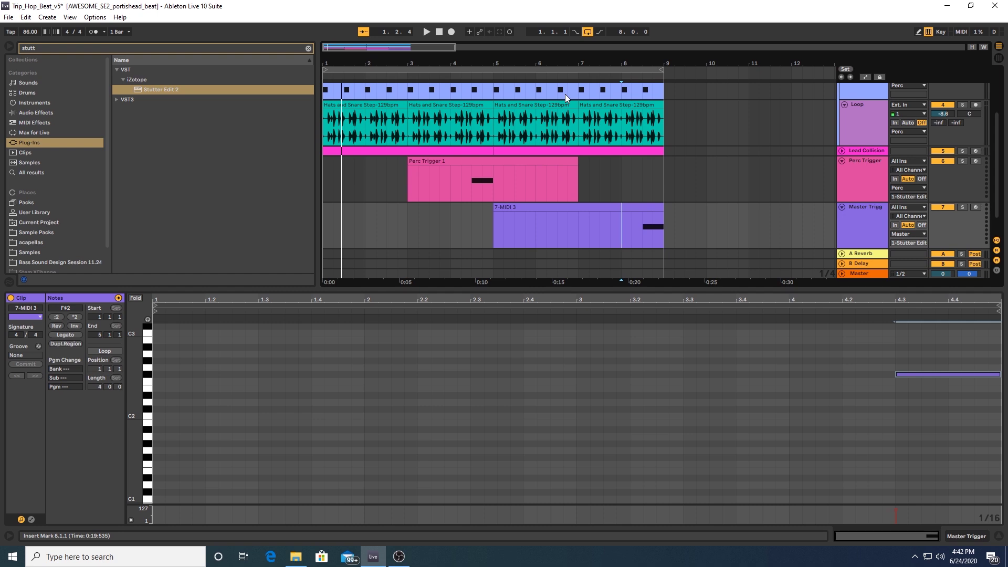
Step: Reopen the Master's Stutter Edit on its main editor and set playback start at bar 8
{"action": "left_click", "coordinate": [854, 273]}
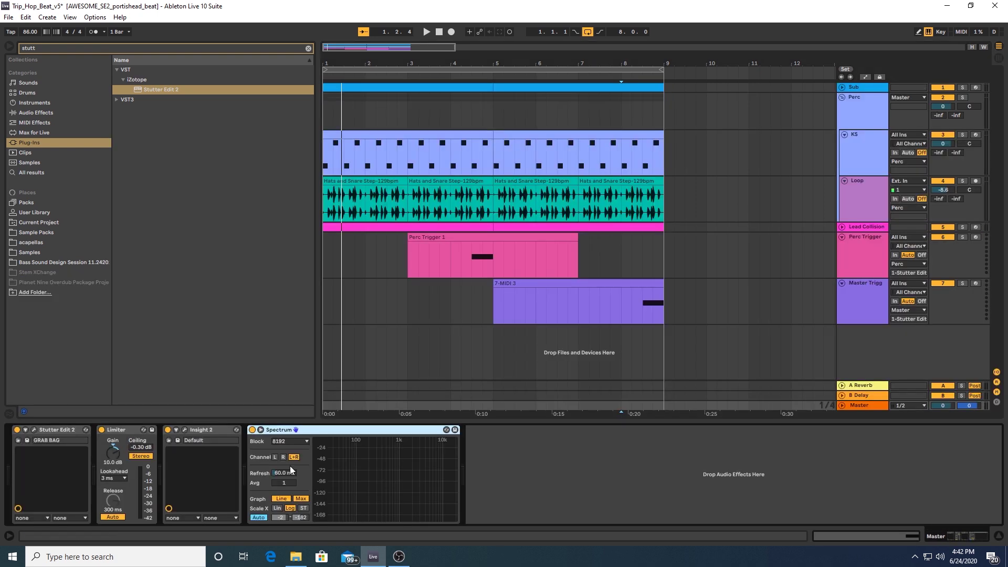
{"action": "left_click", "coordinate": [31, 430]}
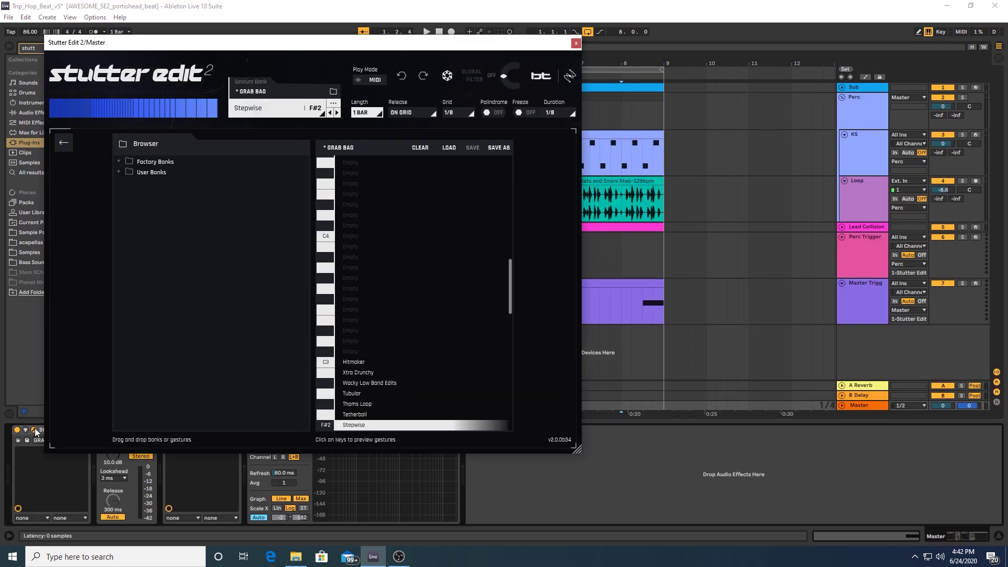
{"action": "left_click", "coordinate": [62, 142]}
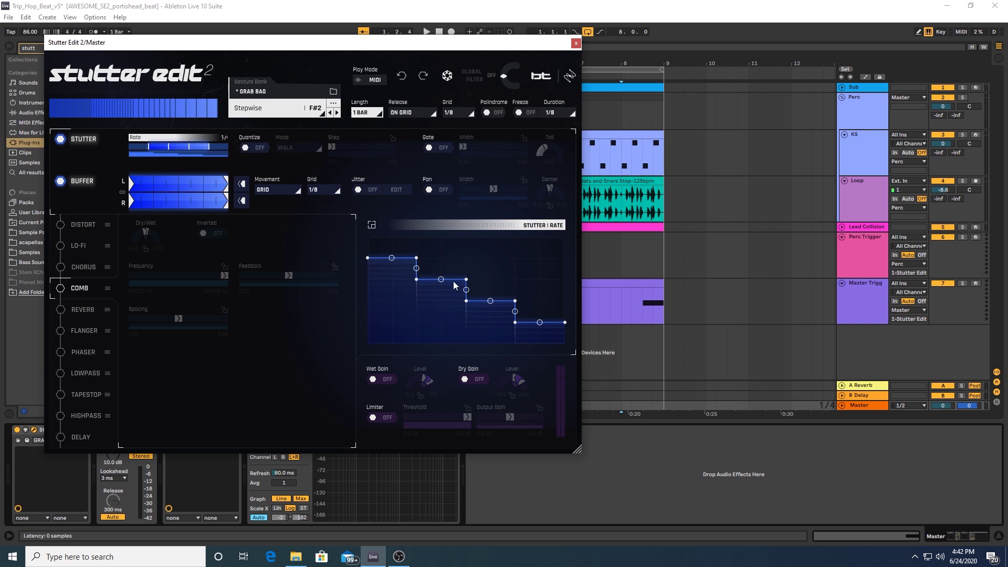
{"action": "left_click", "coordinate": [590, 339]}
Step: In the Stutter Rate curve editor, add a peak at 1/256 and a dip on the 1/64 step
{"action": "double_click", "coordinate": [162, 146]}
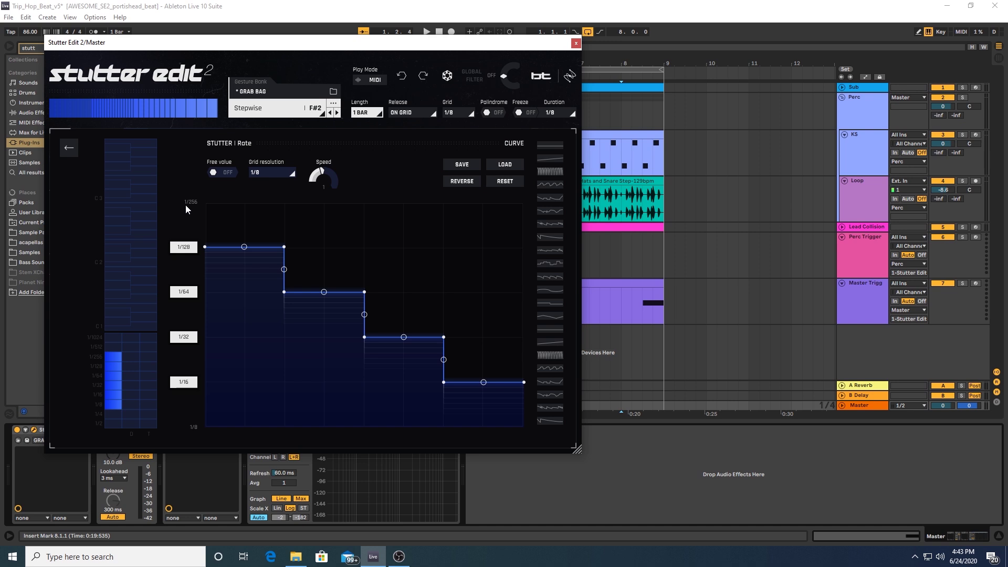
{"action": "left_click", "coordinate": [240, 224]}
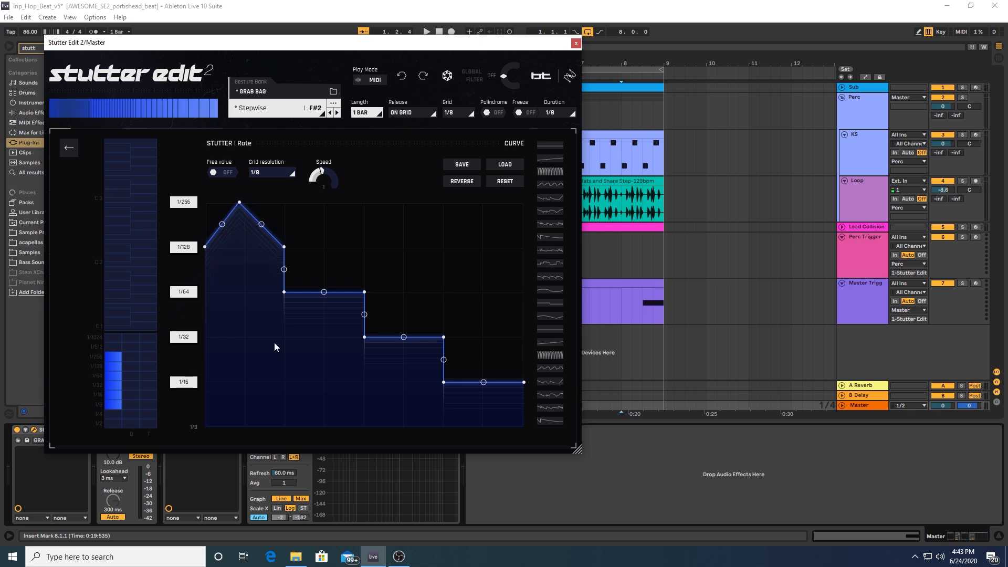
{"action": "left_click_drag", "start_coordinate": [316, 364], "coordinate": [316, 338]}
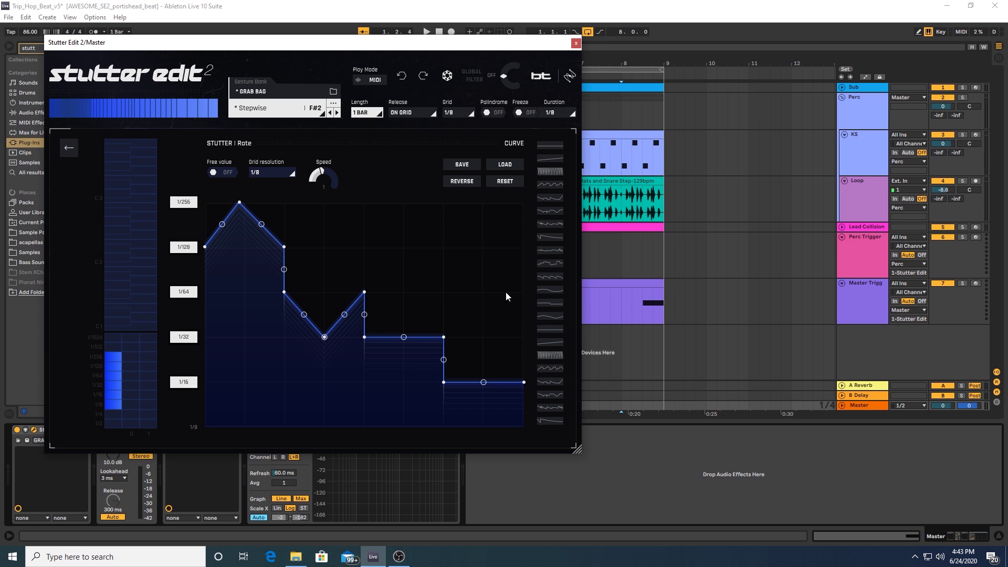
Step: Audition the edited curve from bar 8 beat 3
{"action": "left_click", "coordinate": [644, 317]}
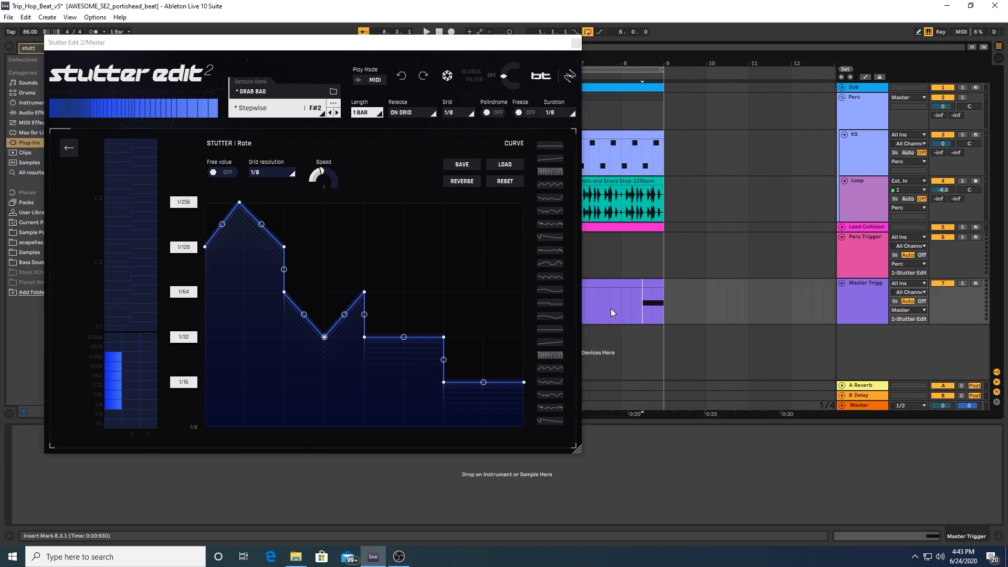
{"action": "key", "text": "space"}
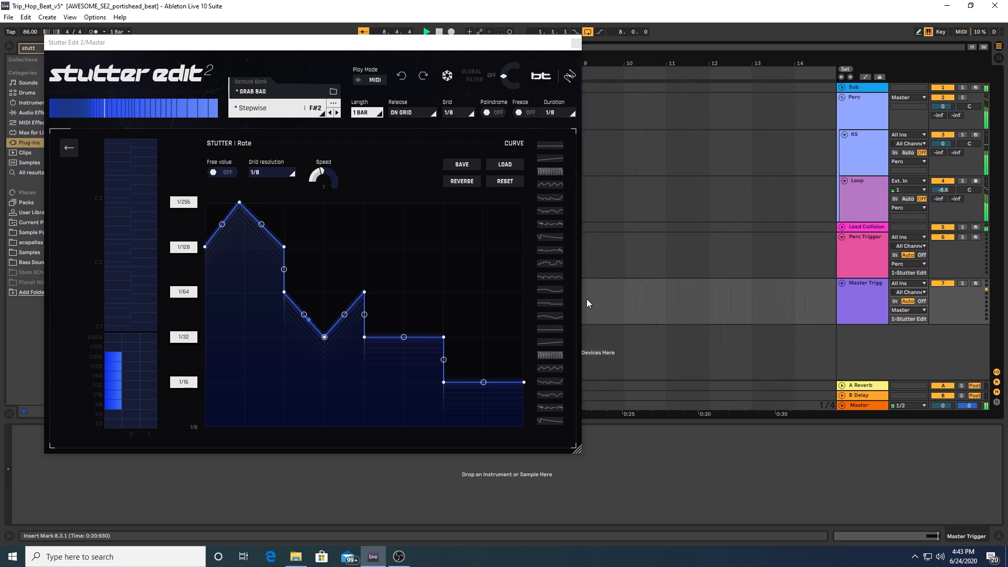
{"action": "key", "text": "space"}
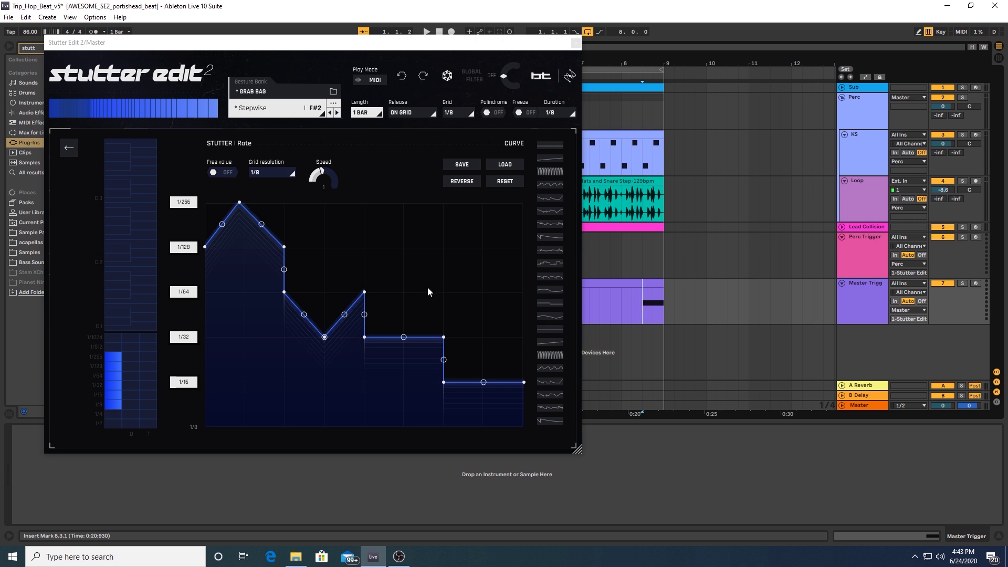
Step: Audition several Rate curve presets, settling on the four-arc shape rising from 1/8 to 1/256
{"action": "left_click", "coordinate": [550, 267]}
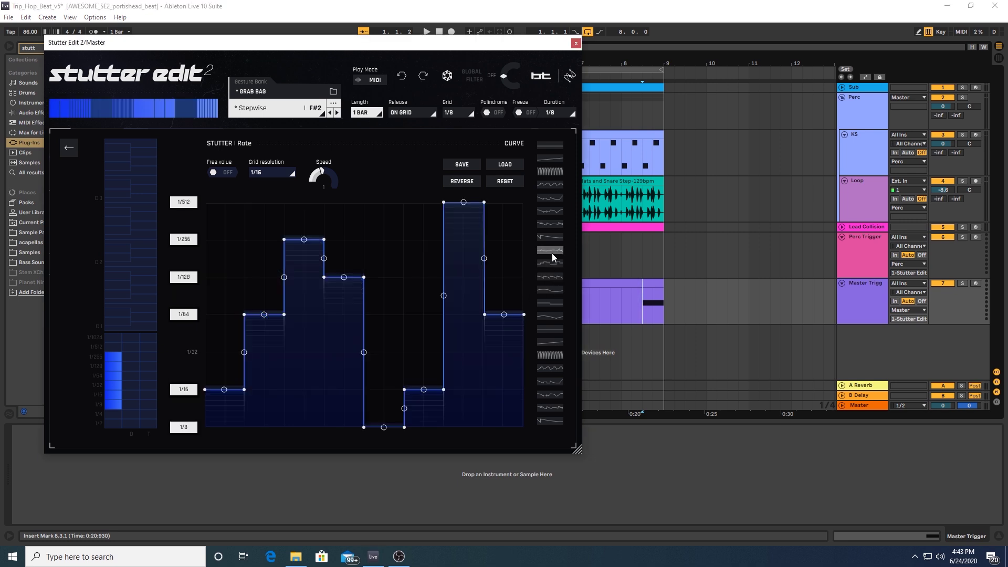
{"action": "left_click", "coordinate": [553, 252]}
{"action": "left_click", "coordinate": [554, 237]}
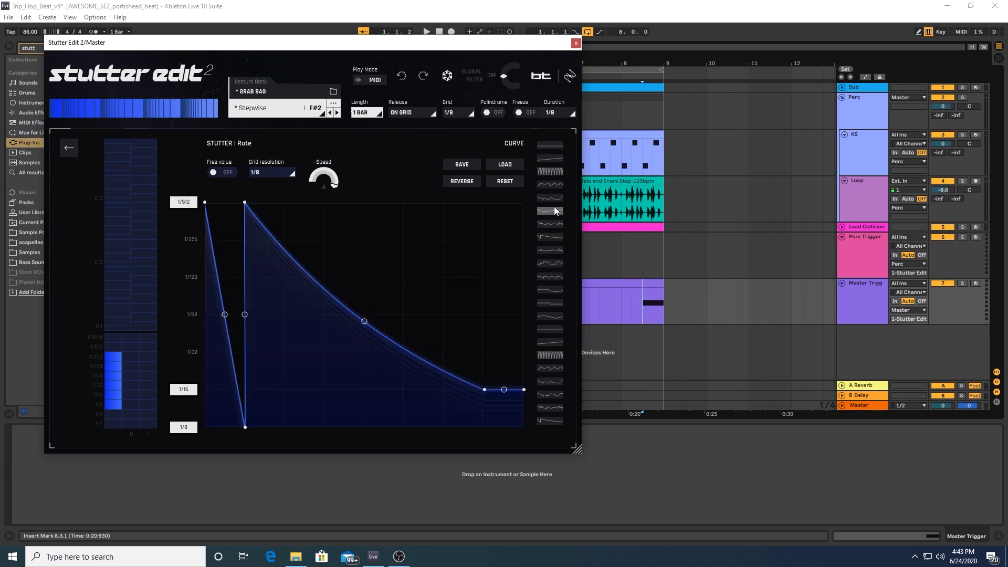
{"action": "left_click", "coordinate": [553, 199]}
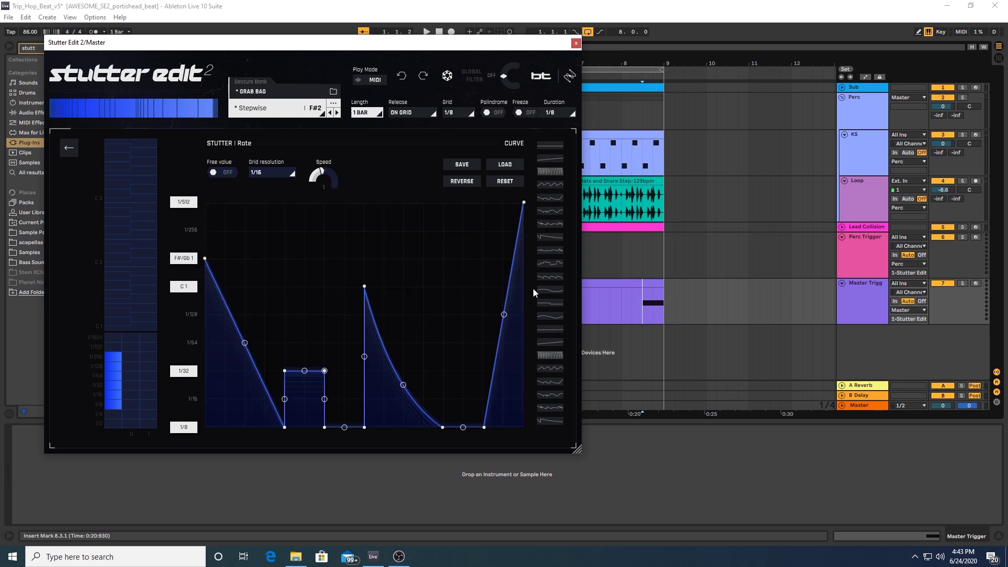
{"action": "key", "text": "space"}
{"action": "left_click", "coordinate": [547, 370]}
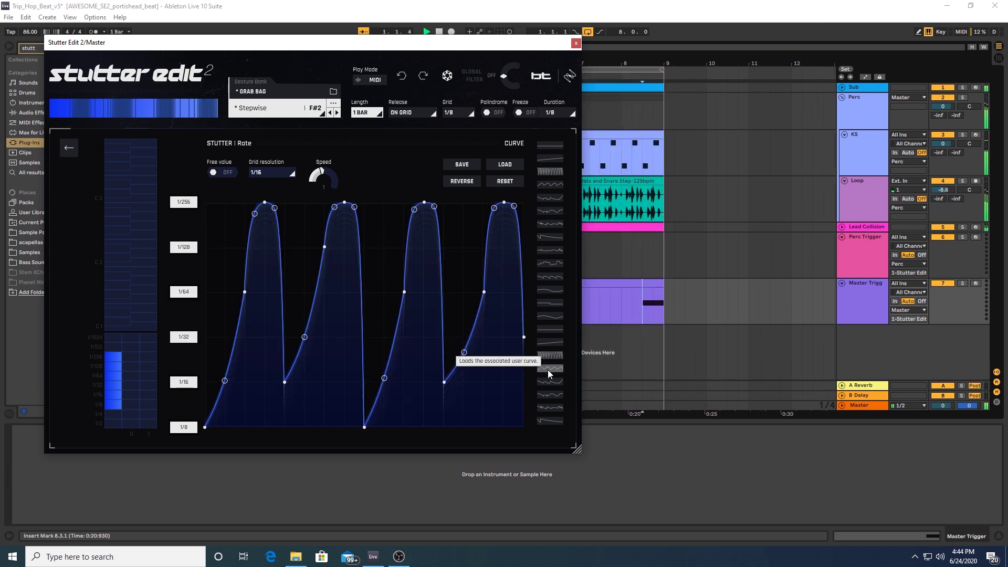
{"action": "key", "text": "space"}
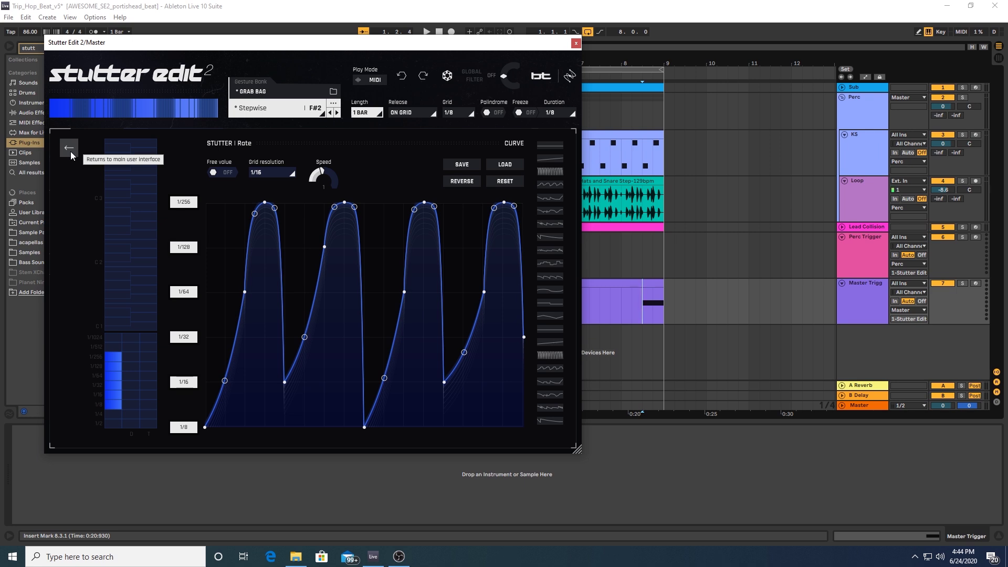
Step: Switch Gate on and give its Width a curve falling from 1.0 to 0.0
{"action": "left_click", "coordinate": [71, 150]}
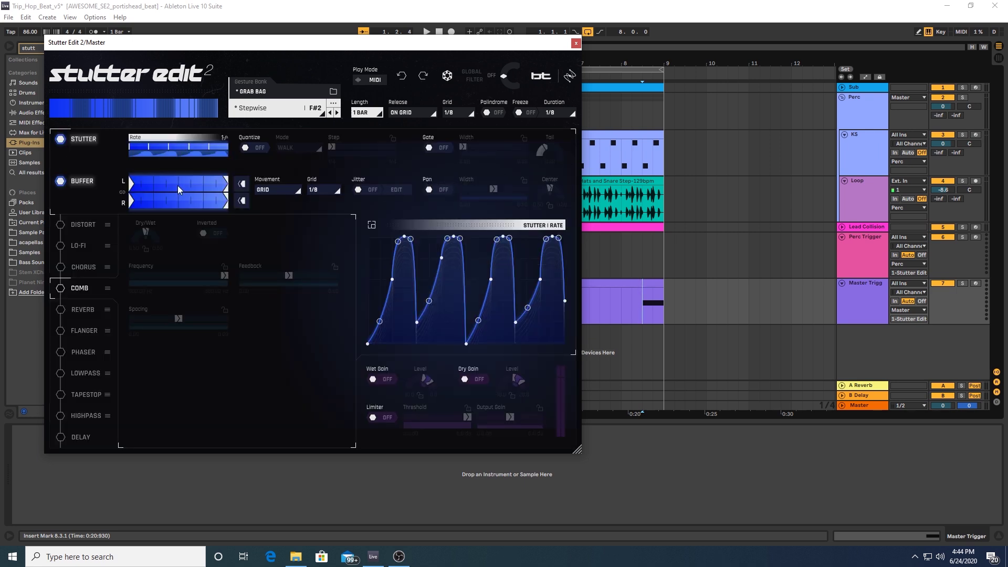
{"action": "left_click", "coordinate": [445, 148]}
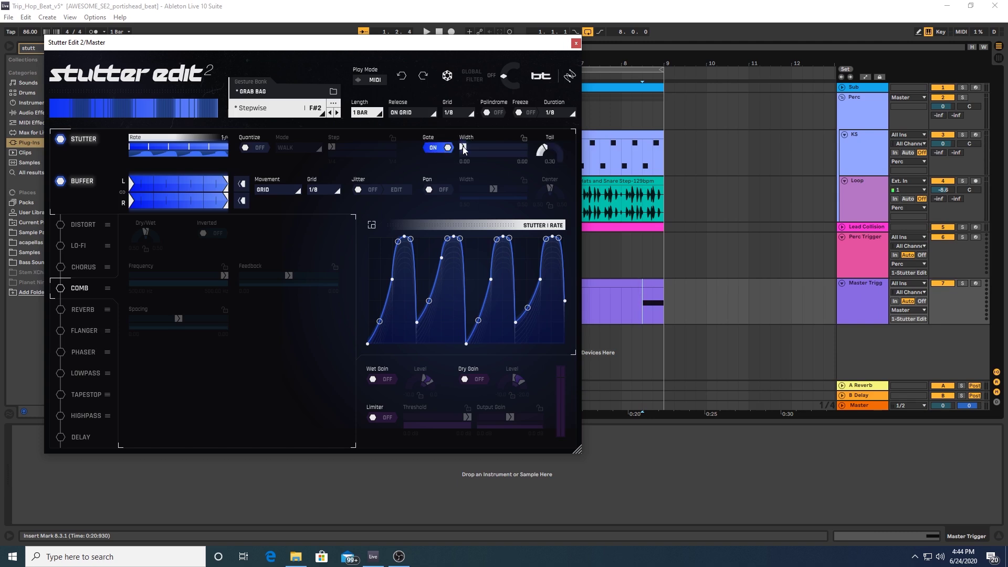
{"action": "left_click", "coordinate": [496, 145]}
{"action": "scroll", "coordinate": [494, 146], "scroll_direction": "up", "scroll_amount": 5}
{"action": "double_click", "coordinate": [487, 146]}
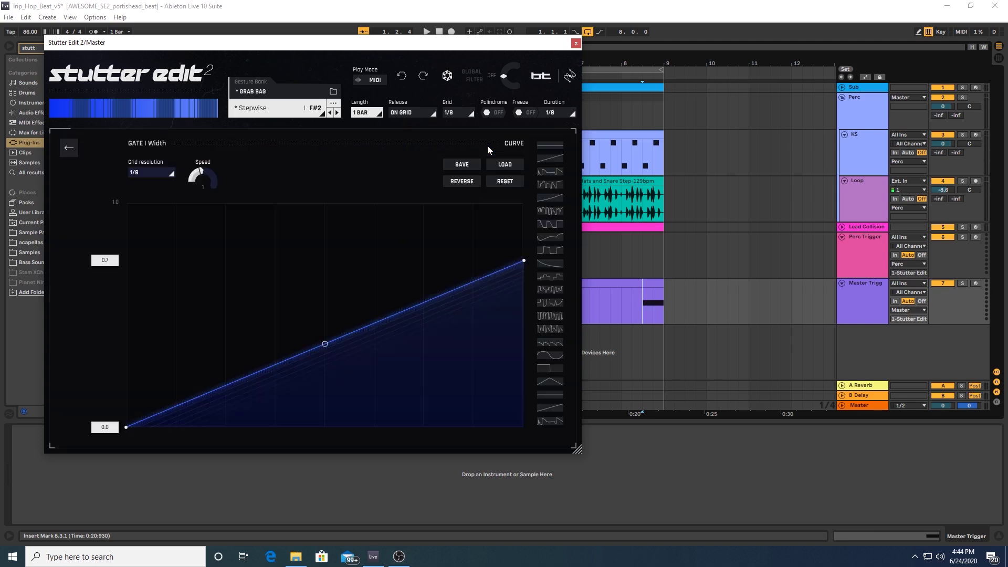
{"action": "left_click", "coordinate": [557, 262]}
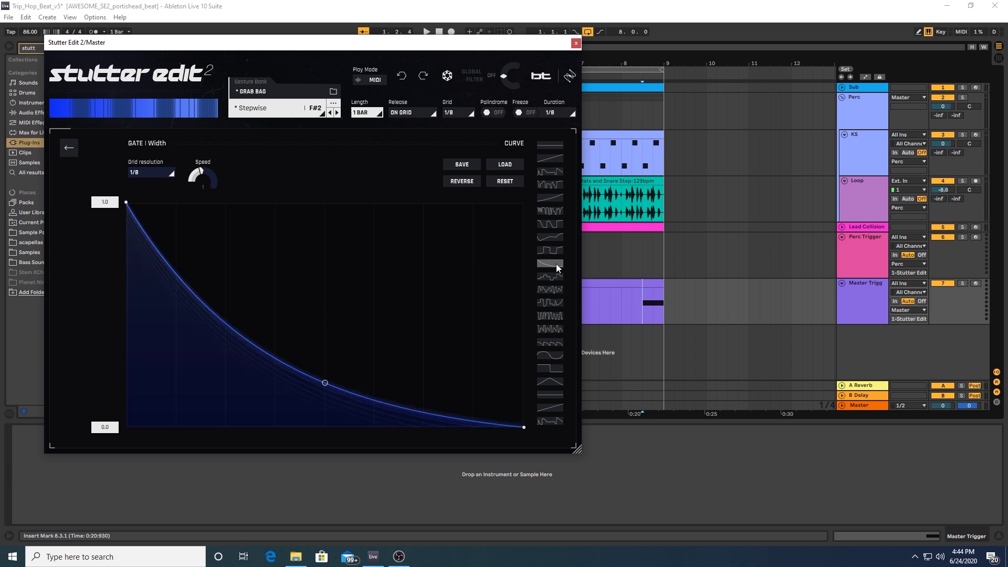
Step: Audition the gate curve, then return to the main editor and open the gesture bank browser
{"action": "key", "text": "space"}
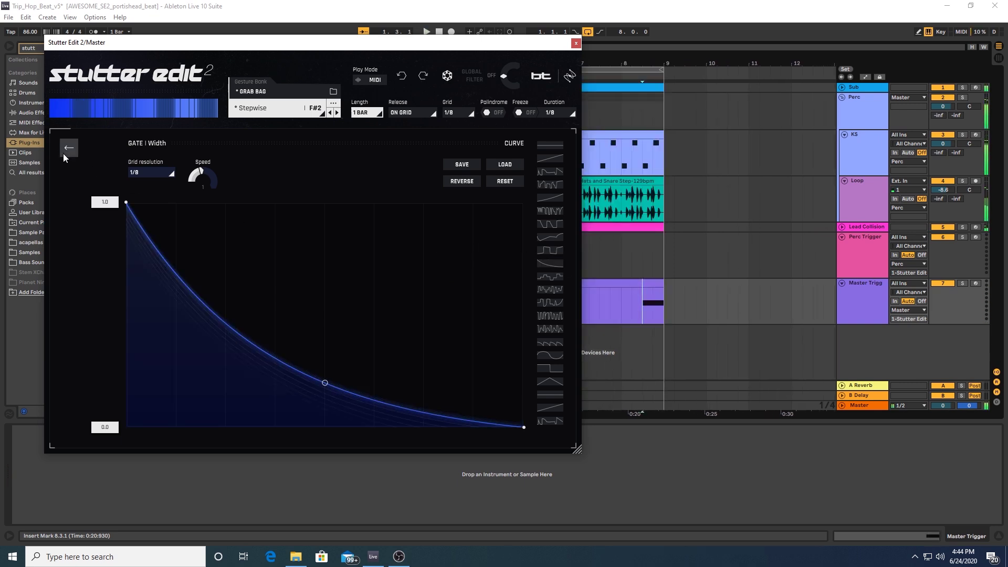
{"action": "key", "text": "space"}
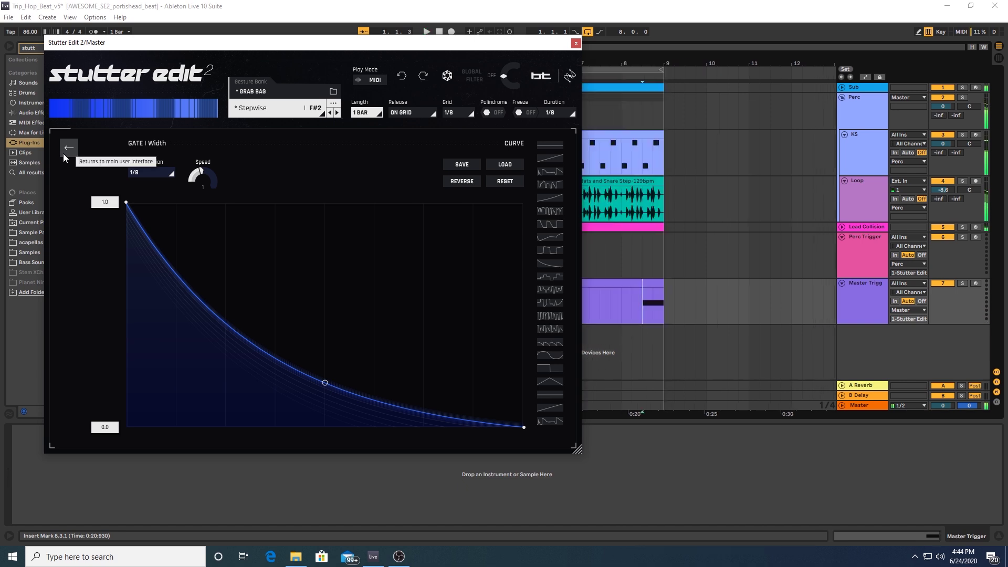
{"action": "left_click", "coordinate": [64, 153]}
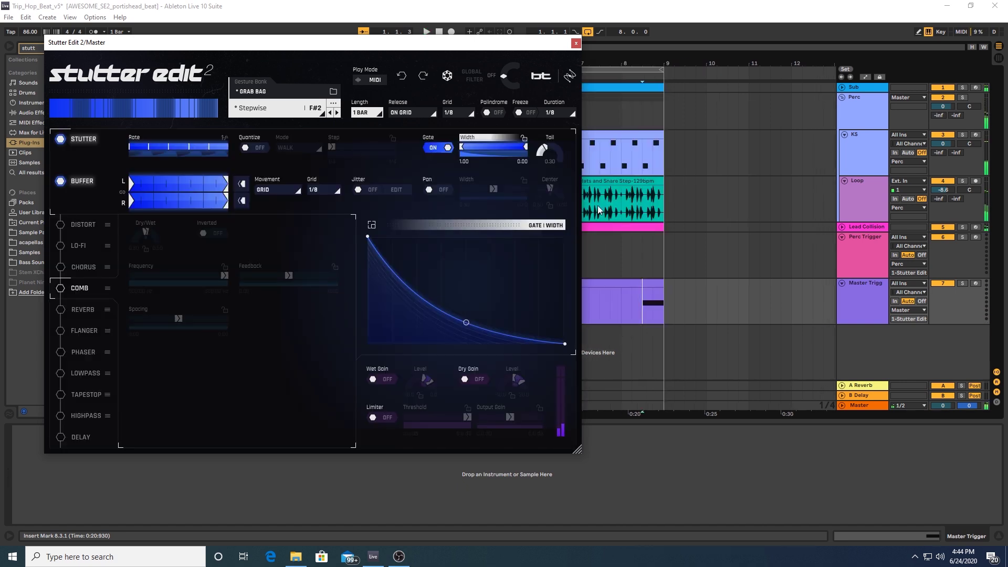
{"action": "left_click", "coordinate": [286, 97]}
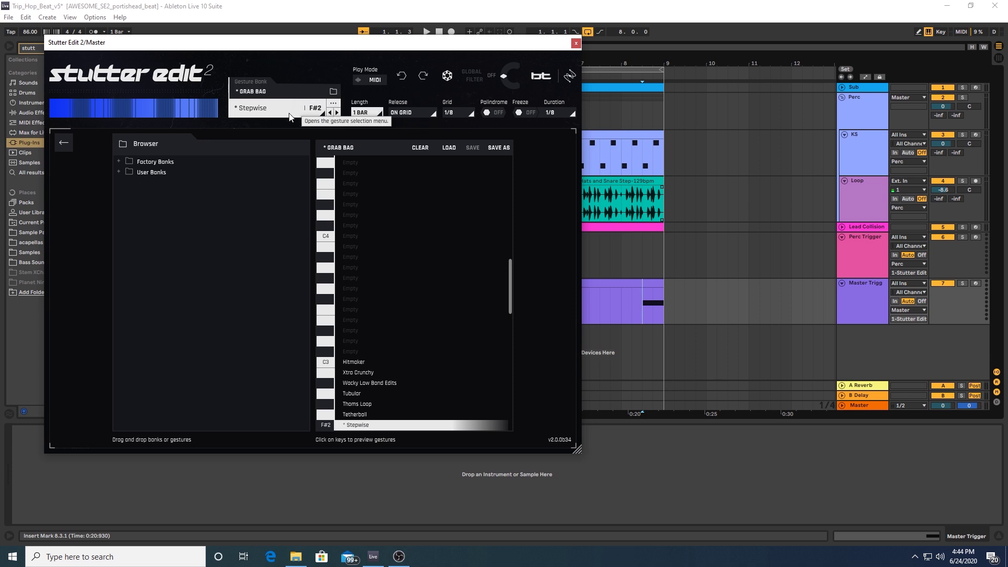
Step: Load the TRAP BEATS bank from Factory Banks > Bass, Beats, and Instruments and audition it
{"action": "left_click", "coordinate": [122, 160]}
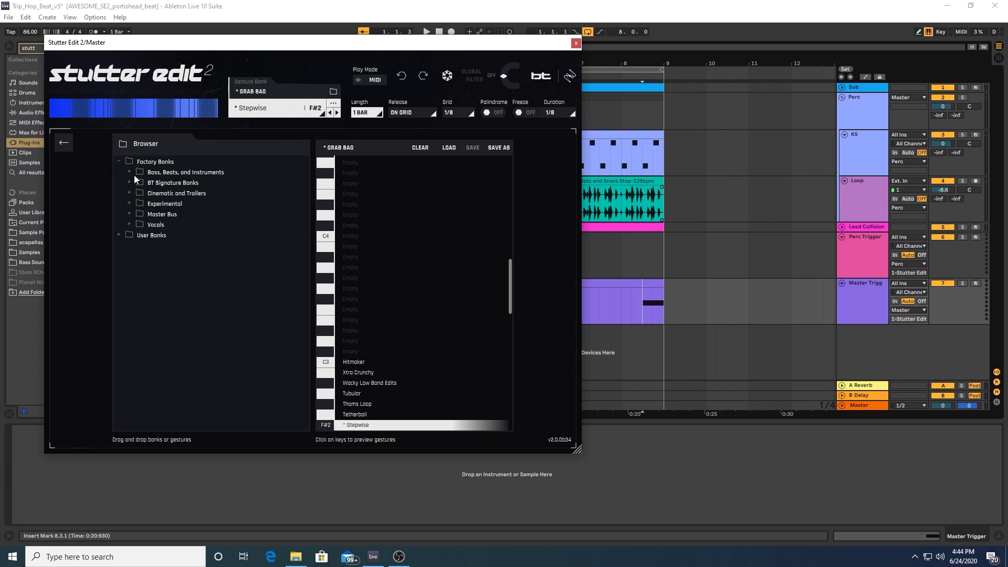
{"action": "left_click", "coordinate": [131, 171]}
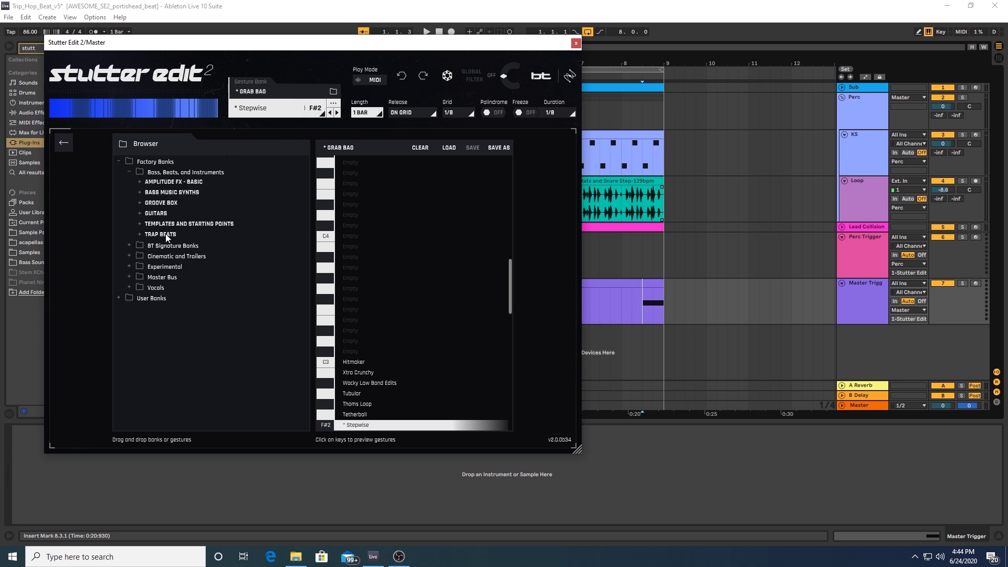
{"action": "left_click", "coordinate": [165, 234]}
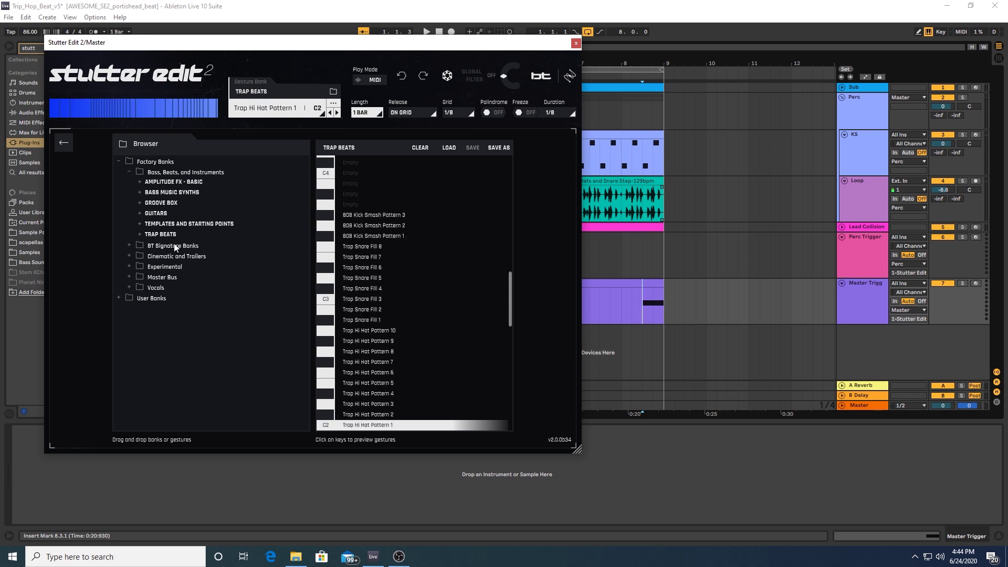
{"action": "key", "text": "space"}
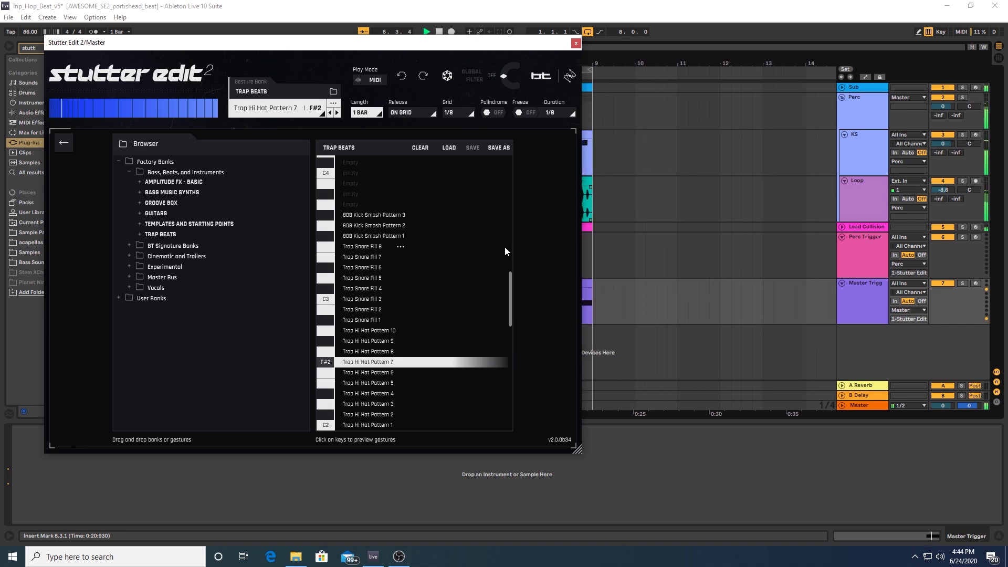
{"action": "key", "text": "space"}
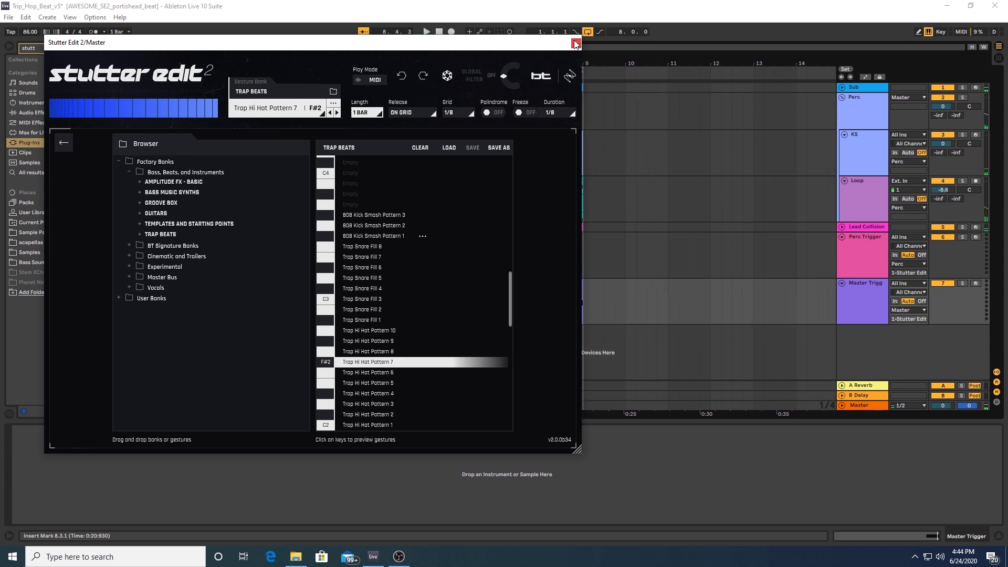
Step: Close the Master's Stutter Edit window and place the insert mark at bar 4 in Perc Trigger
{"action": "left_click", "coordinate": [575, 43]}
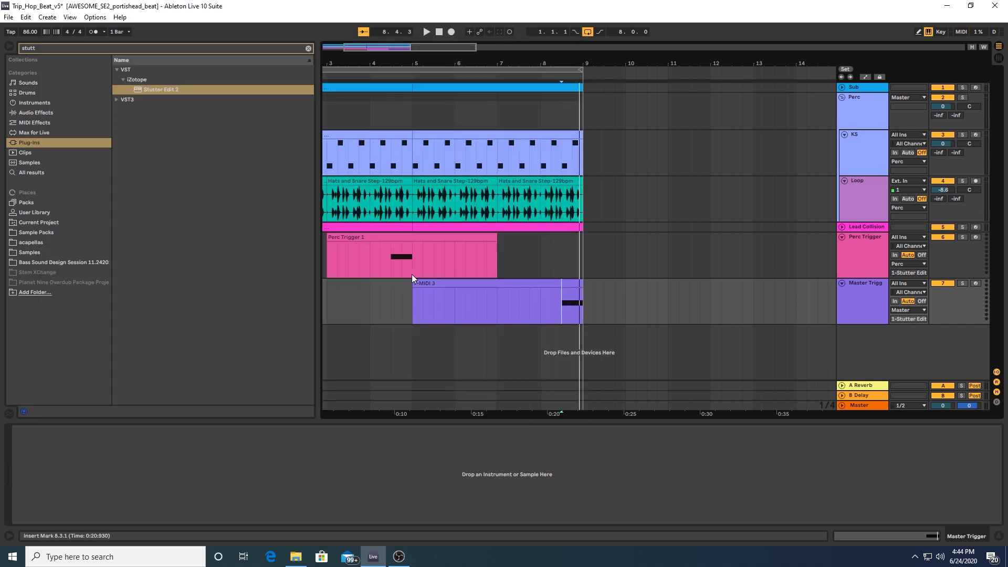
{"action": "left_click", "coordinate": [370, 268]}
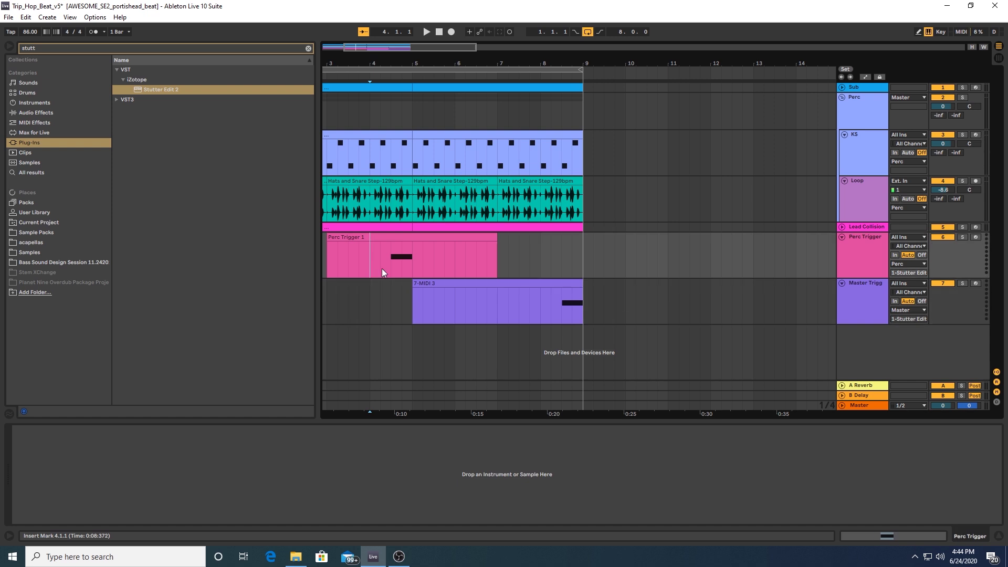
{"action": "left_click_drag", "start_coordinate": [372, 268], "coordinate": [409, 265]}
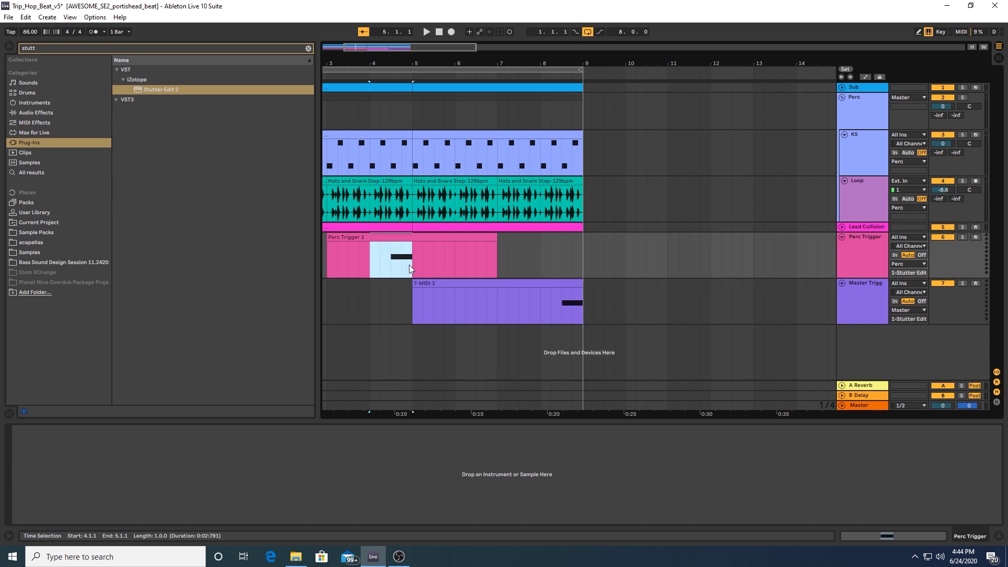
{"action": "left_click", "coordinate": [368, 264]}
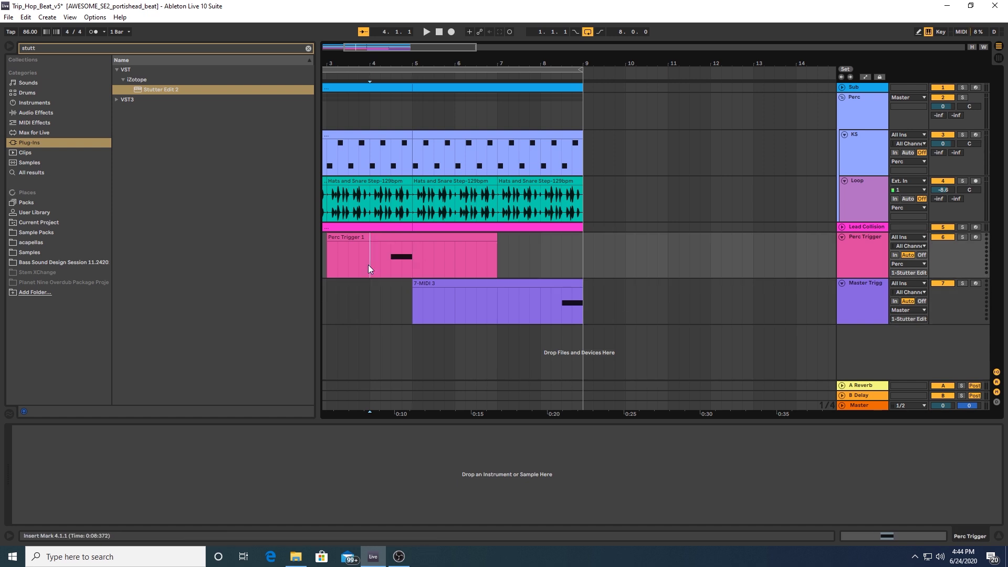
Step: Select the Perc track to show its Stutter Edit device, and solo it
{"action": "left_click", "coordinate": [864, 288]}
{"action": "left_click", "coordinate": [877, 247]}
{"action": "left_click", "coordinate": [857, 297]}
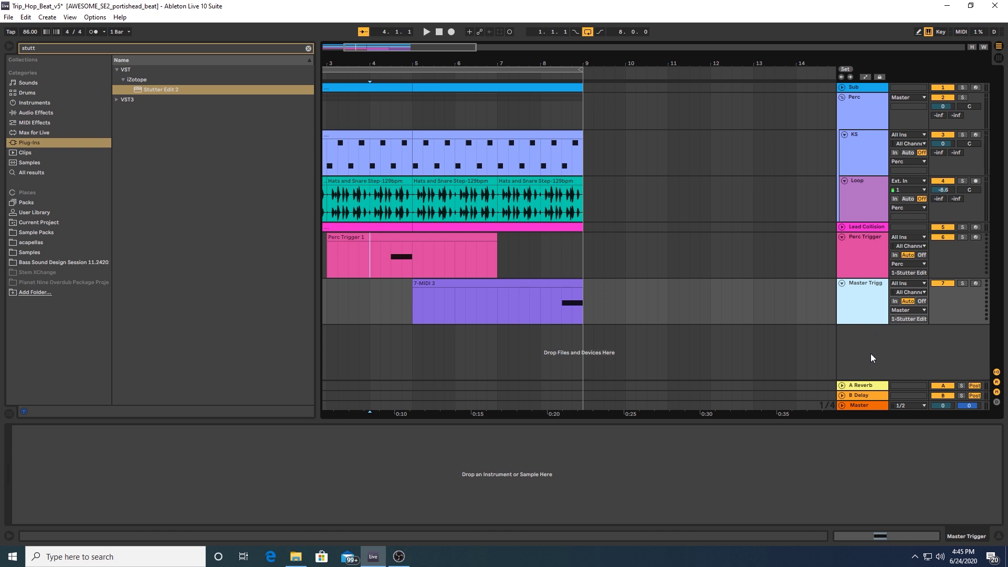
{"action": "left_click", "coordinate": [861, 253]}
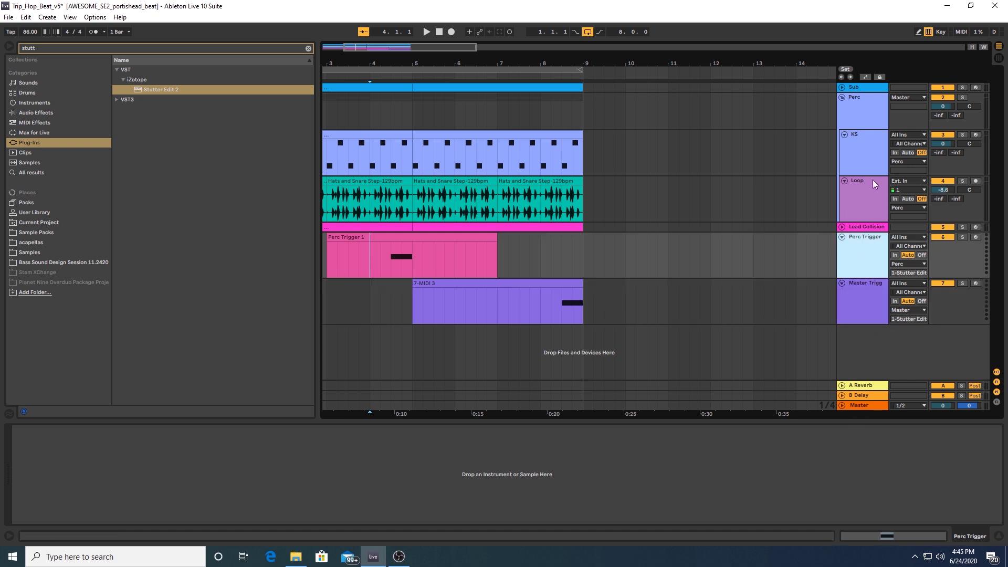
{"action": "left_click", "coordinate": [865, 107]}
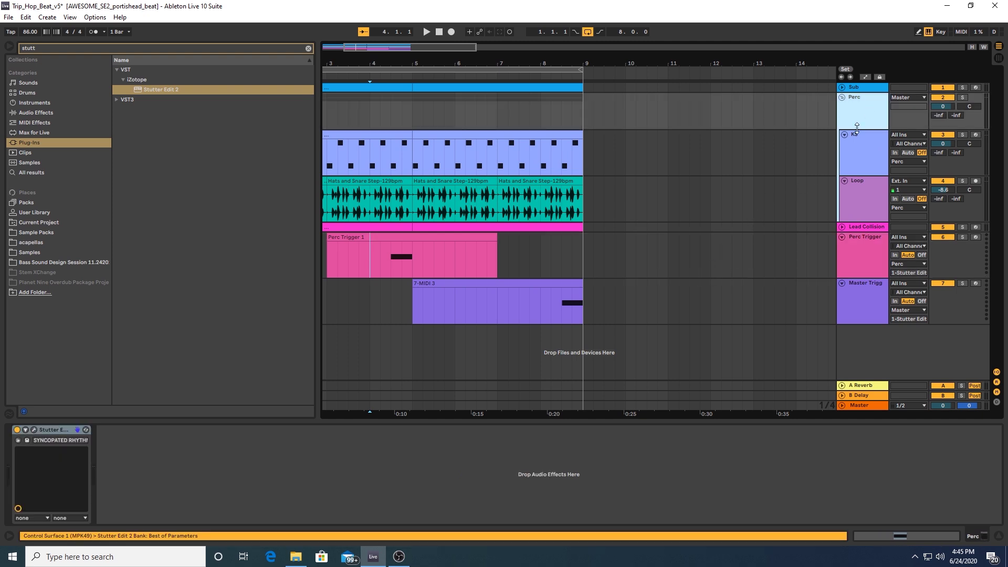
{"action": "left_click", "coordinate": [962, 97]}
Step: Open the Perc track's Stutter Edit 2 window, move it aside, and audition its gesture from bar 4
{"action": "key", "text": "space"}
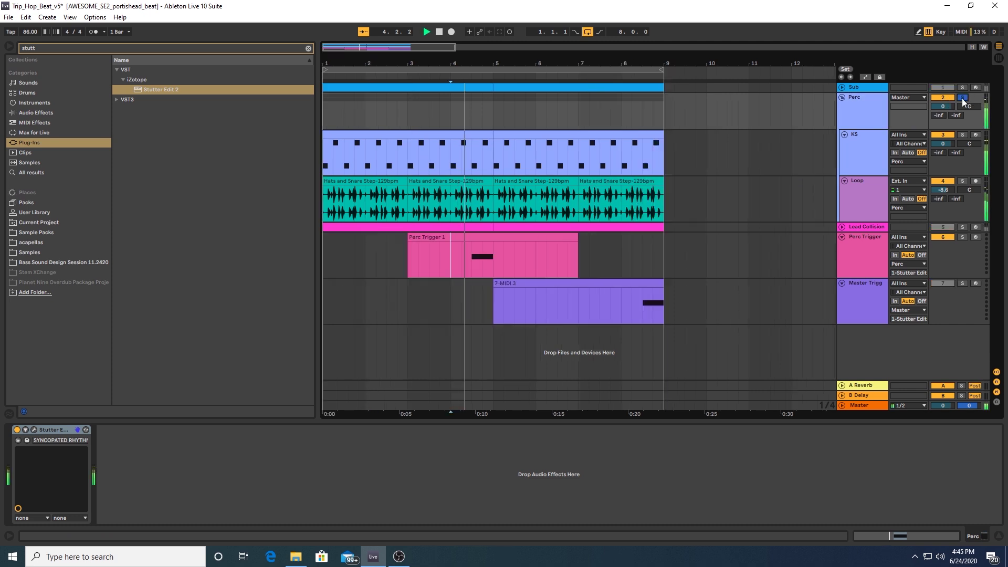
{"action": "key", "text": "space"}
{"action": "left_click", "coordinate": [33, 429]}
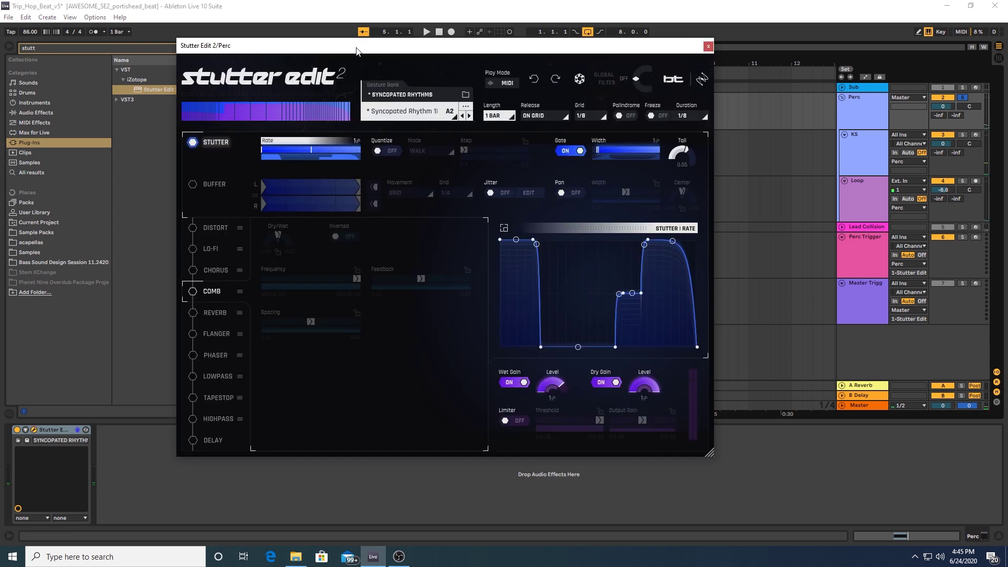
{"action": "left_click_drag", "start_coordinate": [347, 55], "coordinate": [601, 29]}
{"action": "left_click", "coordinate": [447, 265]}
{"action": "key", "text": "space"}
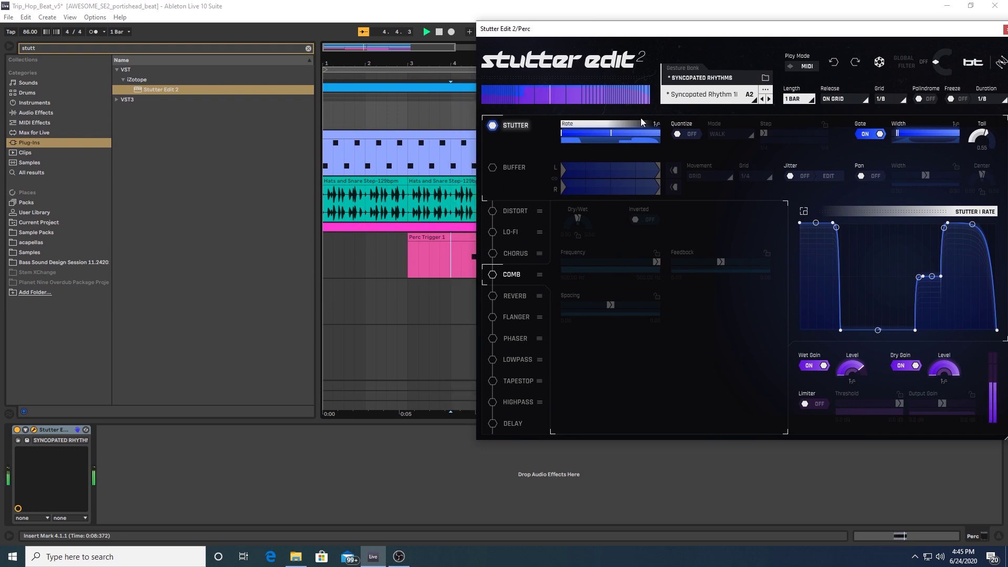
{"action": "key", "text": "space"}
Step: Open the Perc Trigger 1 clip's notes, play from inside the clip, then close the plugin window
{"action": "left_click_drag", "start_coordinate": [640, 29], "coordinate": [682, 20]}
{"action": "left_click", "coordinate": [436, 235]}
{"action": "double_click", "coordinate": [436, 236]}
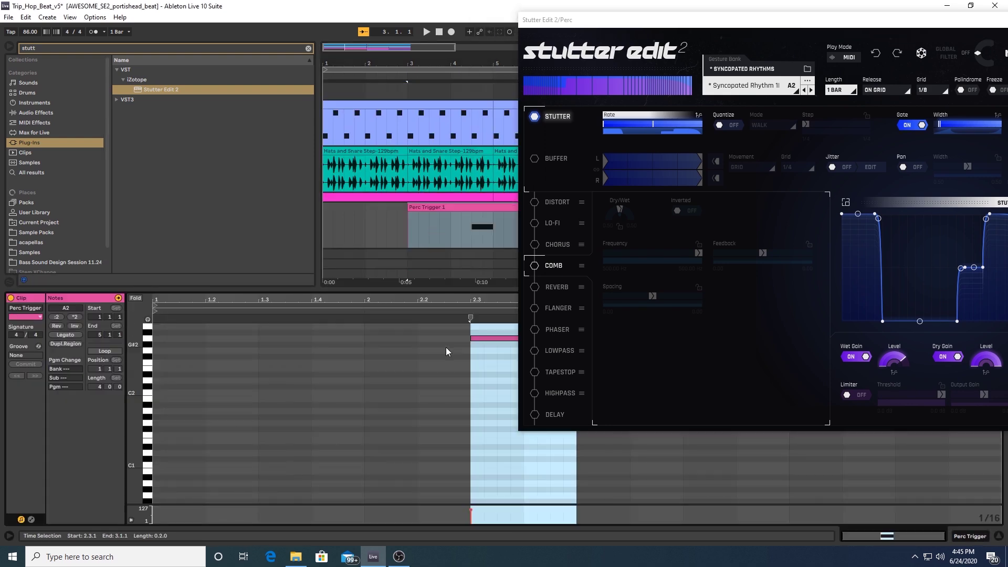
{"action": "left_click", "coordinate": [450, 234]}
{"action": "key", "text": "space"}
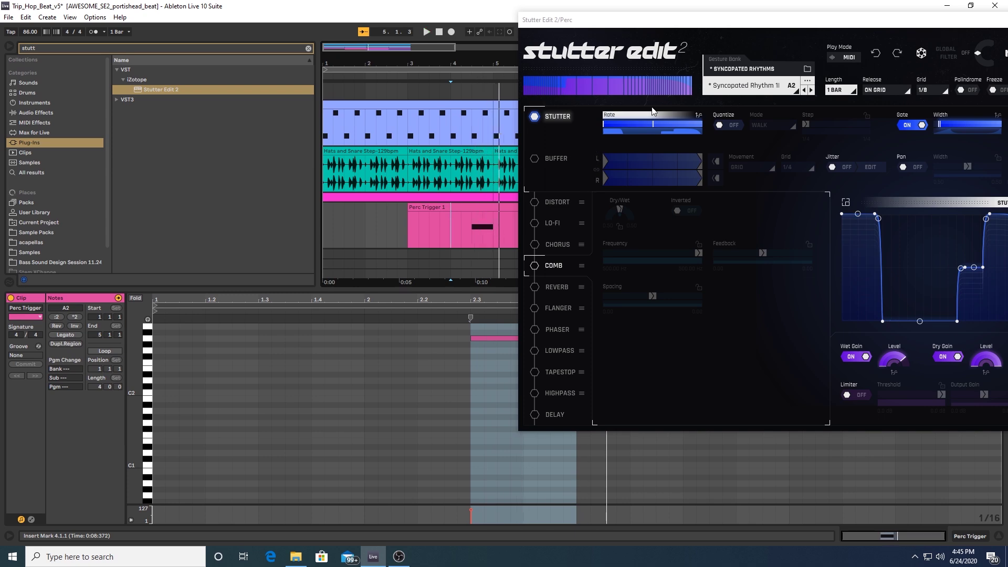
{"action": "left_click_drag", "start_coordinate": [650, 23], "coordinate": [293, 11]}
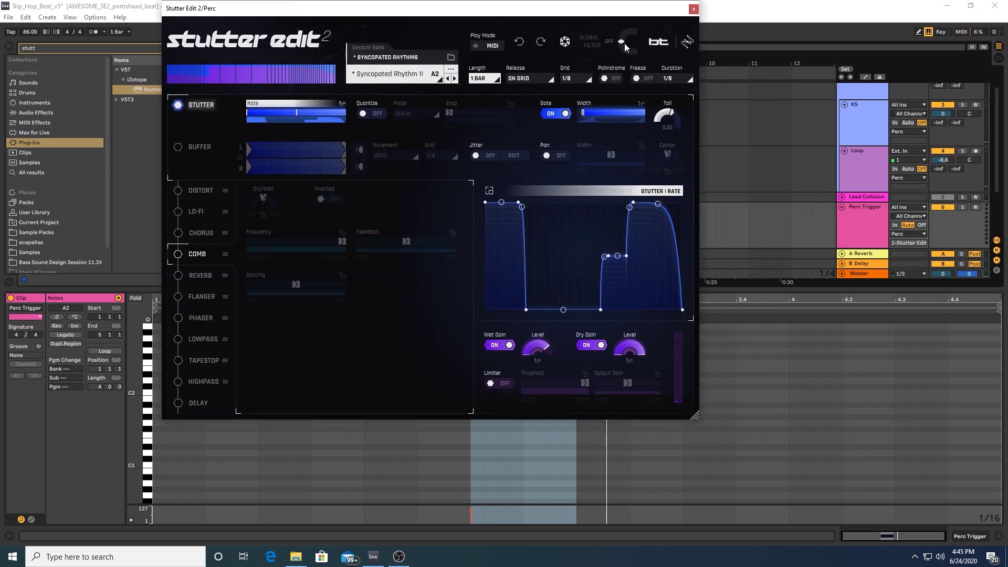
{"action": "left_click", "coordinate": [694, 9]}
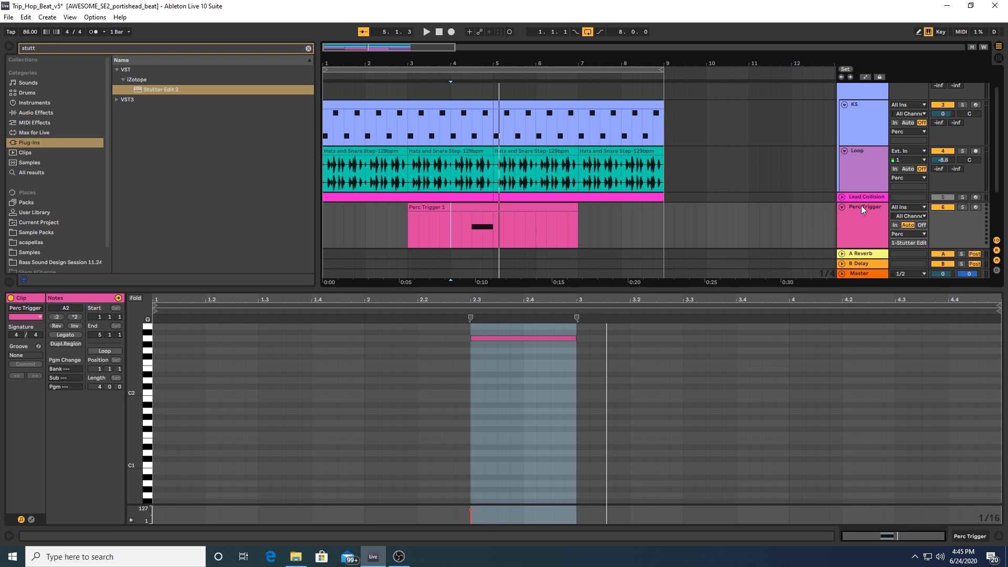
Step: Unsolo the Perc group and fold it to hide the KS and Loop tracks
{"action": "scroll", "coordinate": [861, 205], "scroll_direction": "up", "scroll_amount": 1}
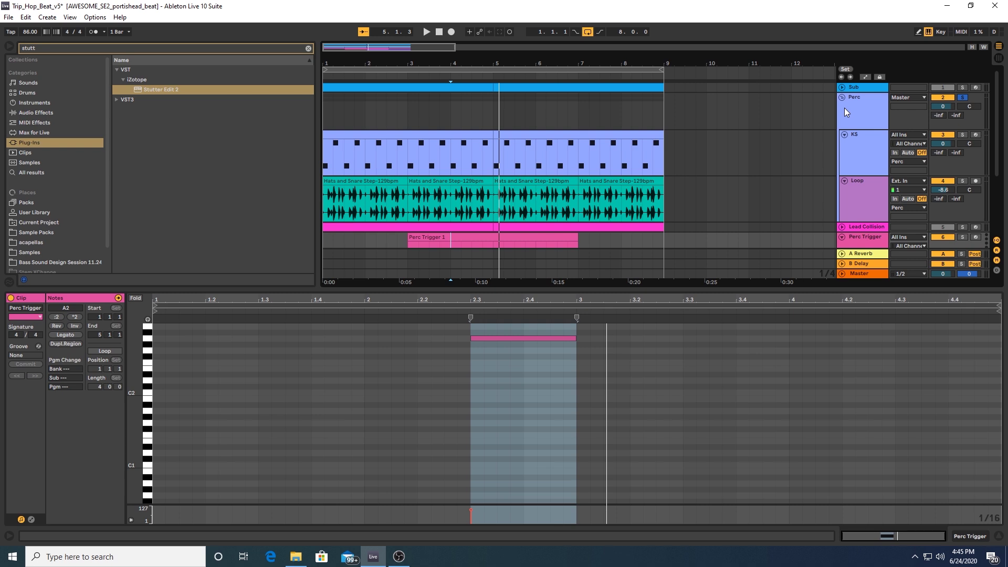
{"action": "left_click", "coordinate": [865, 148]}
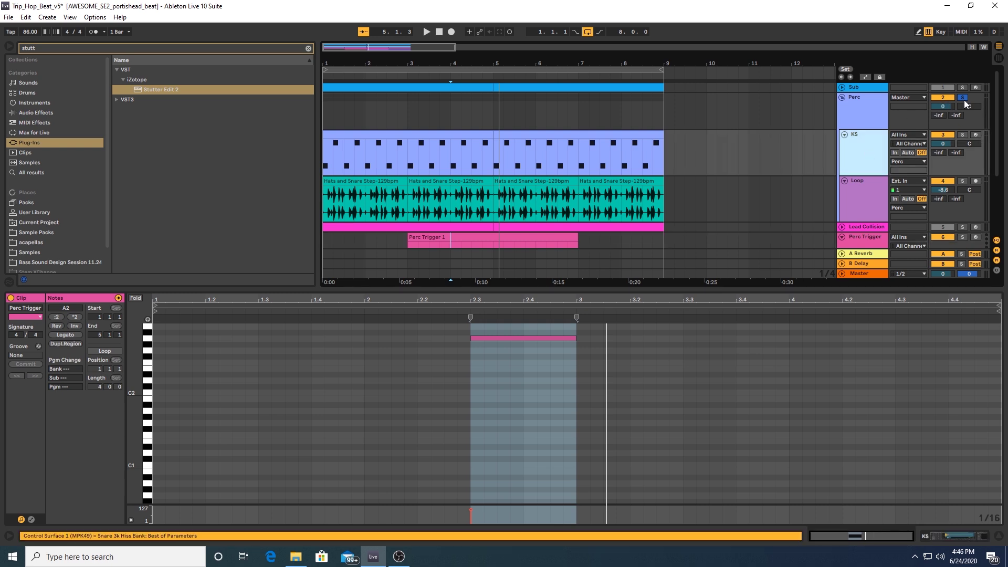
{"action": "left_click", "coordinate": [964, 97]}
{"action": "left_click", "coordinate": [872, 87]}
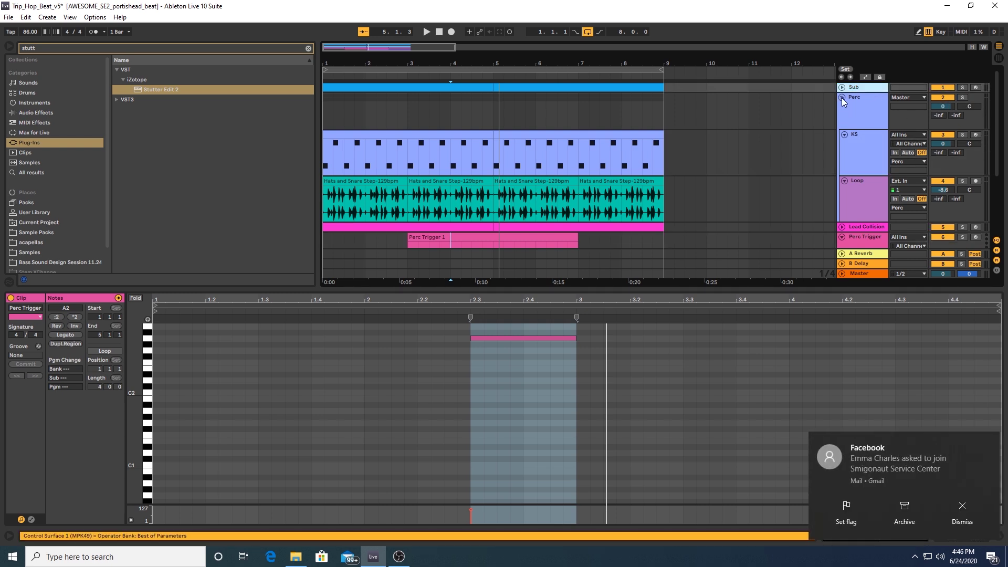
{"action": "left_click", "coordinate": [842, 98]}
Step: Unfold Lead Collision, show its device chain, and move the start position back to bar 1
{"action": "left_click", "coordinate": [860, 105]}
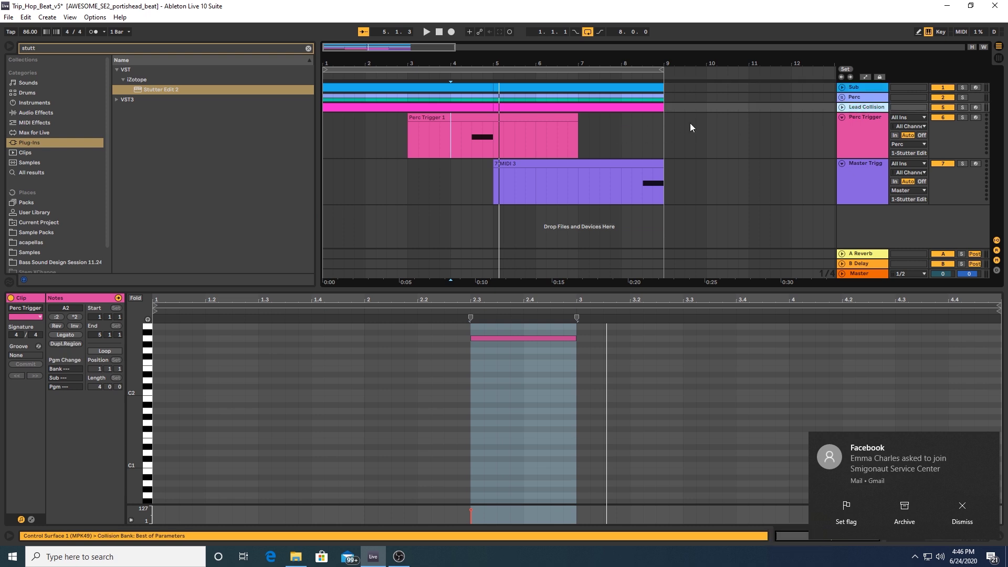
{"action": "left_click", "coordinate": [942, 119]}
{"action": "left_click", "coordinate": [842, 107]}
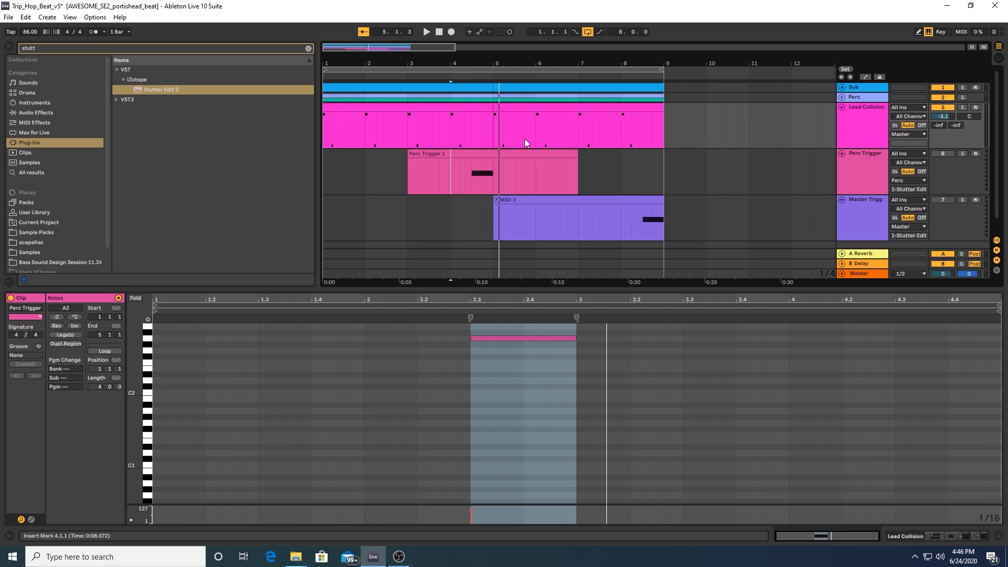
{"action": "double_click", "coordinate": [861, 120]}
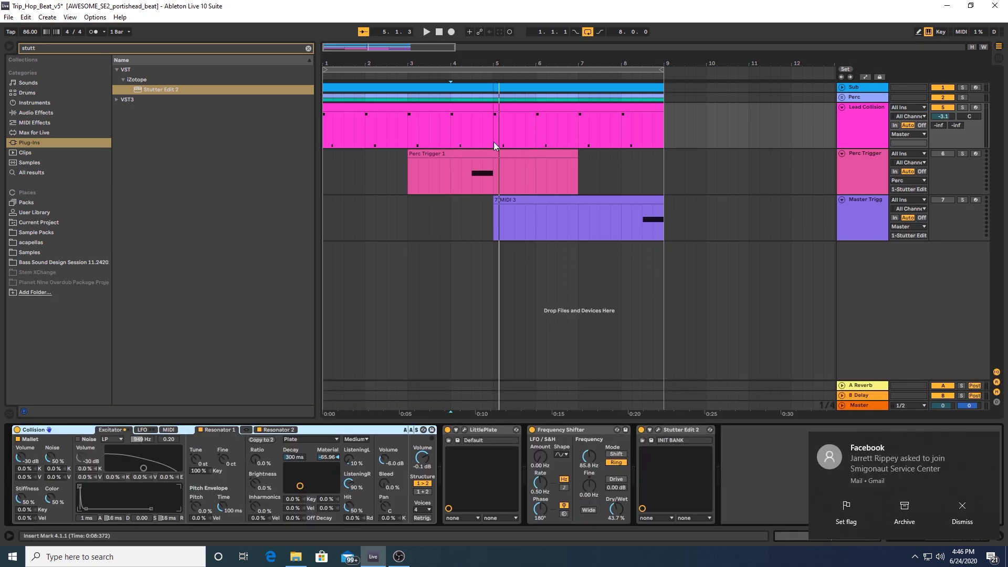
{"action": "left_click", "coordinate": [324, 131]}
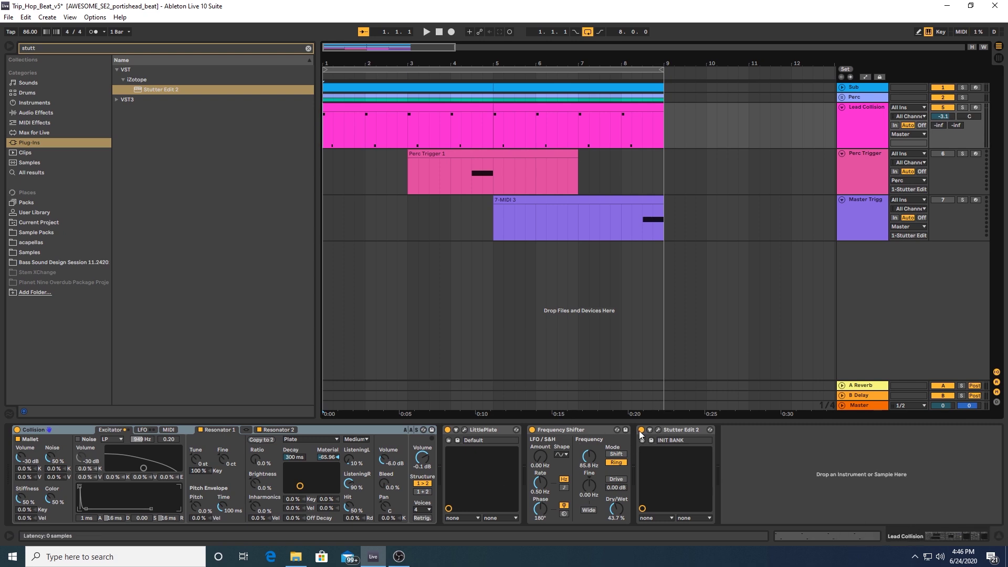
Step: Open Lead Collision's Stutter Edit 2 interface, start playback, and solo the Lead Collision track
{"action": "left_click", "coordinate": [658, 430]}
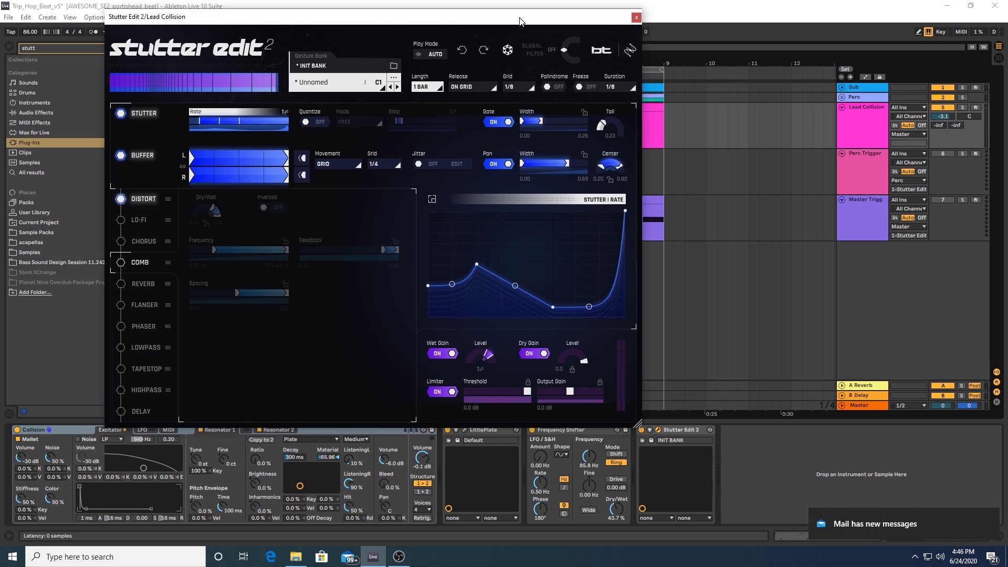
{"action": "left_click", "coordinate": [618, 464]}
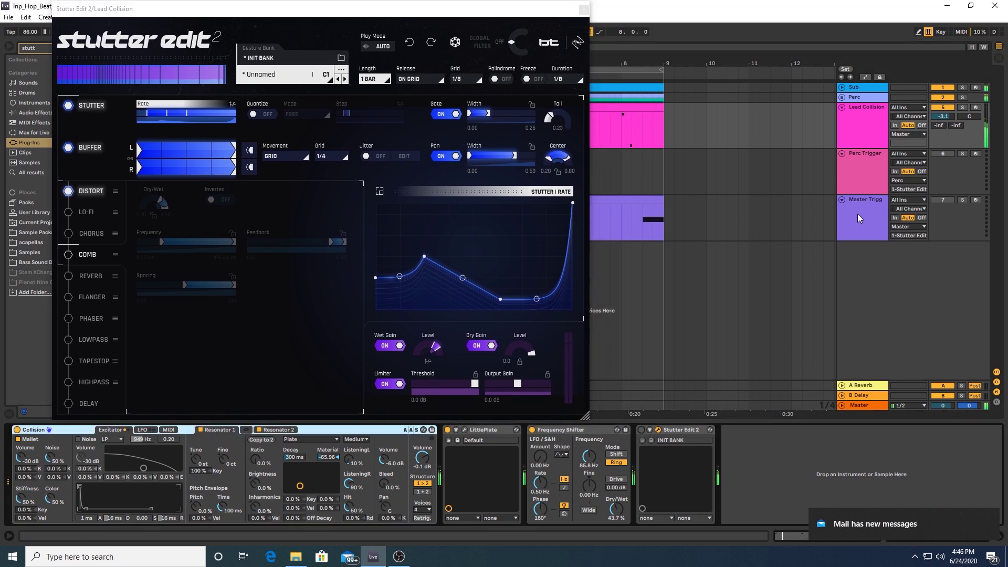
{"action": "left_click", "coordinate": [962, 107]}
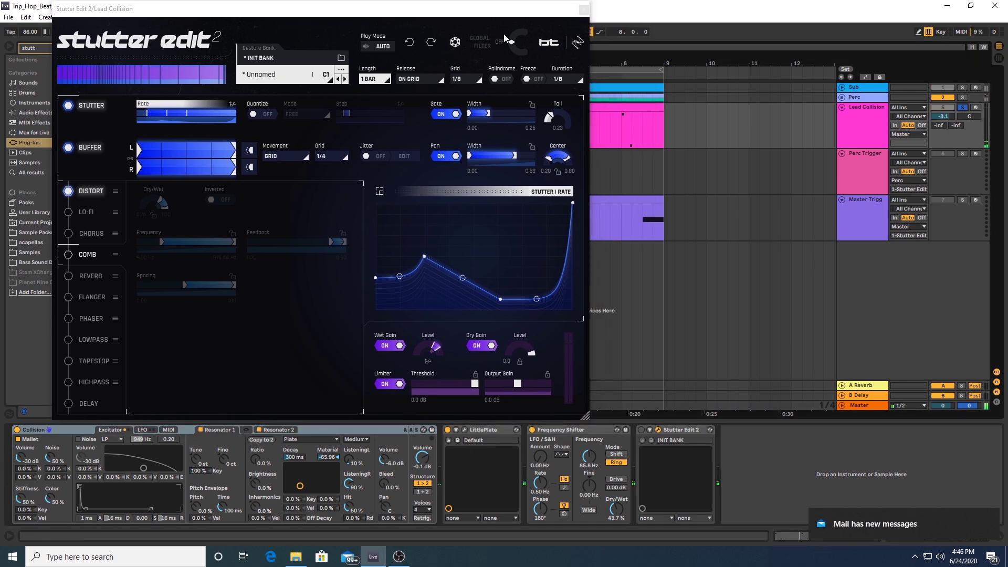
{"action": "left_click_drag", "start_coordinate": [363, 10], "coordinate": [742, 9]}
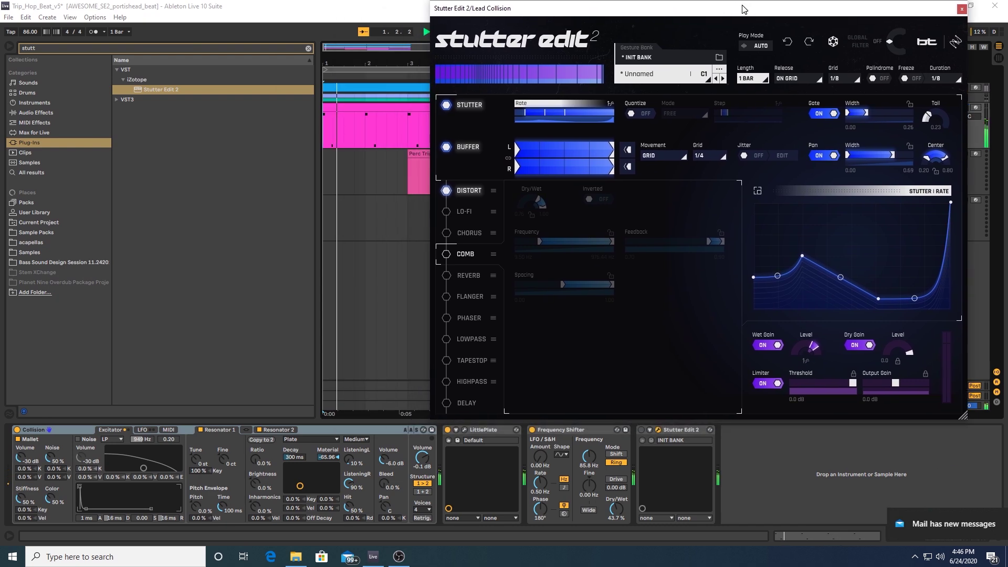
Step: View the Lead Collision clip's MIDI notes, return to its devices, and reposition the plugin panel
{"action": "left_click", "coordinate": [390, 109]}
{"action": "double_click", "coordinate": [389, 108]}
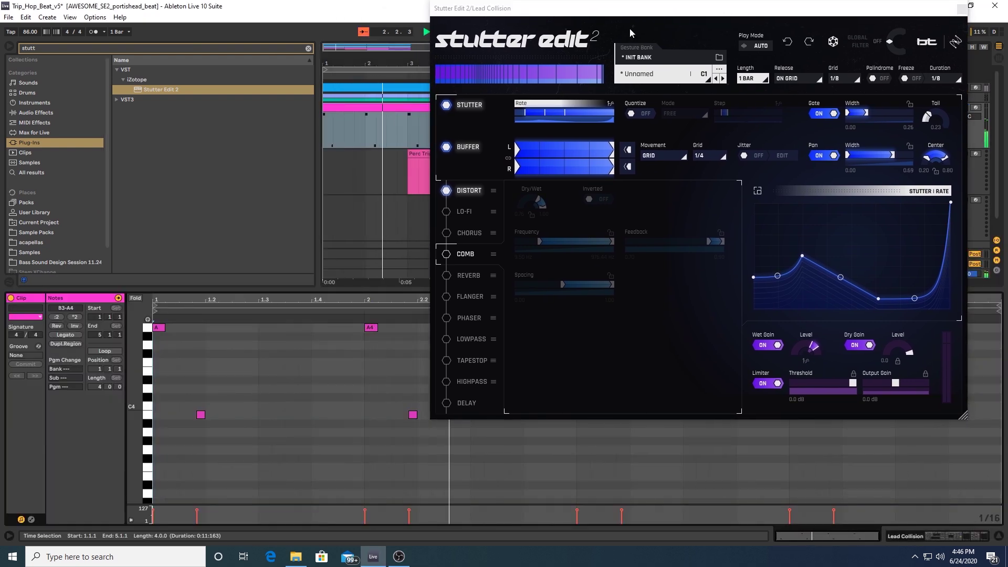
{"action": "left_click_drag", "start_coordinate": [614, 10], "coordinate": [330, 11]}
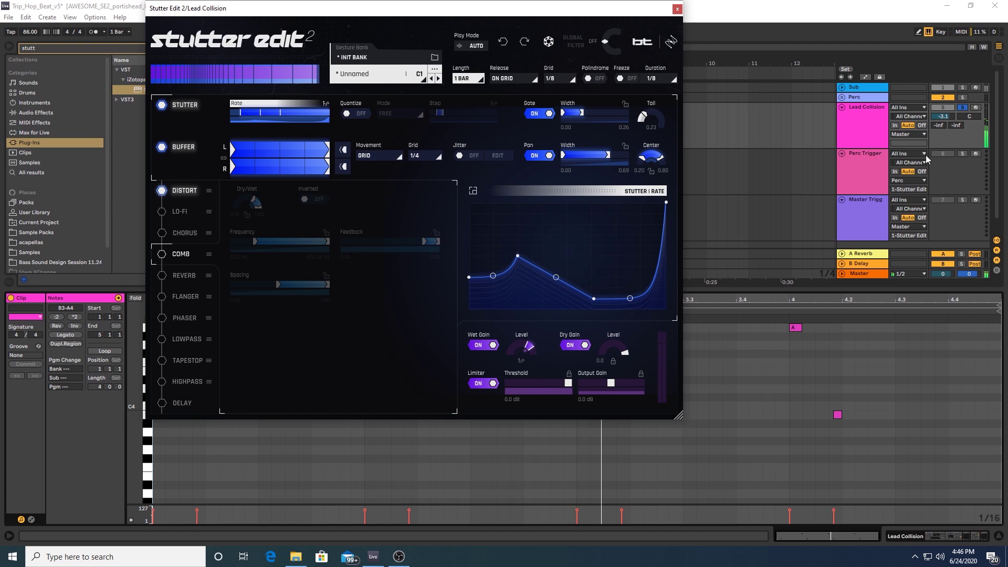
{"action": "left_click", "coordinate": [871, 275]}
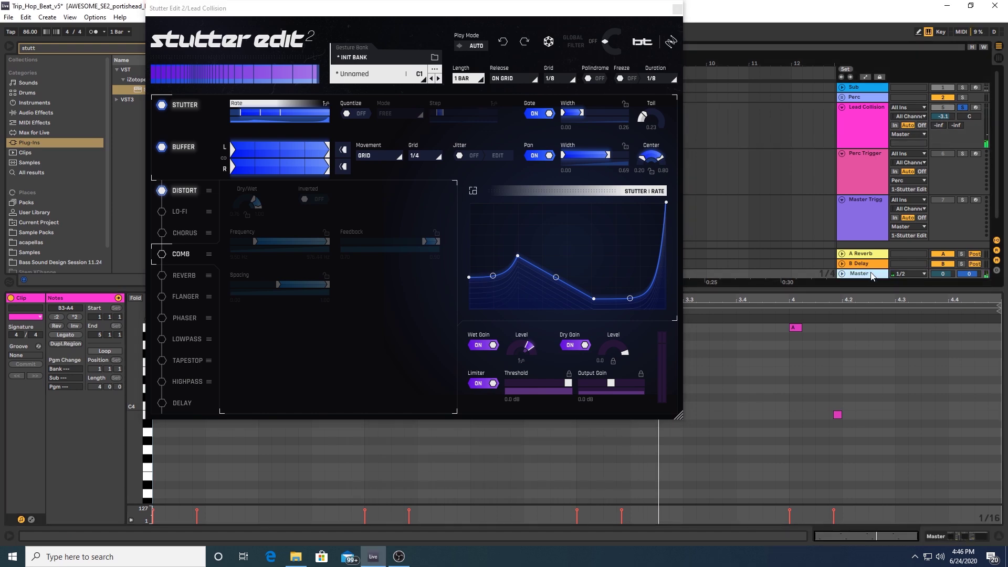
{"action": "left_click", "coordinate": [872, 129]}
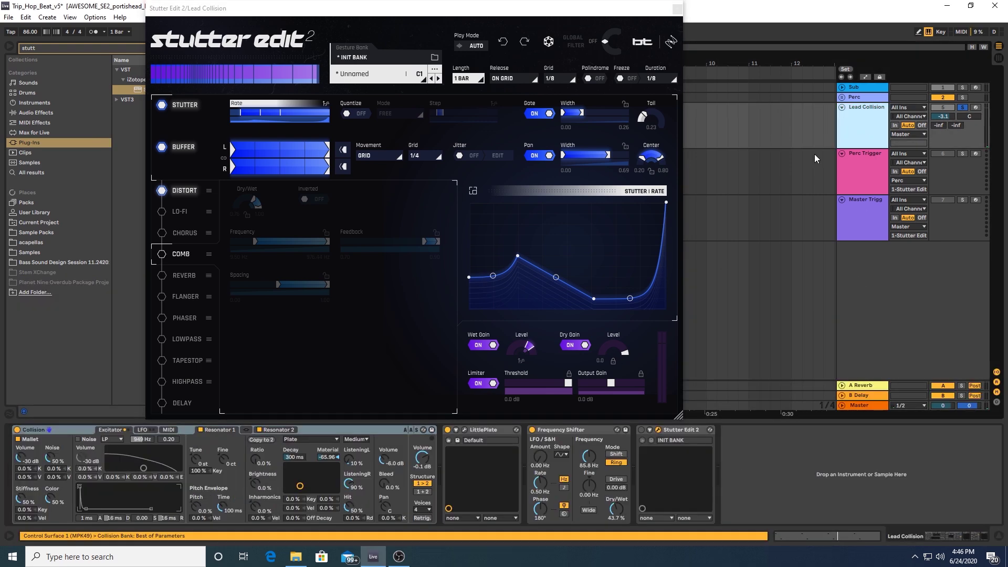
{"action": "left_click", "coordinate": [641, 431]}
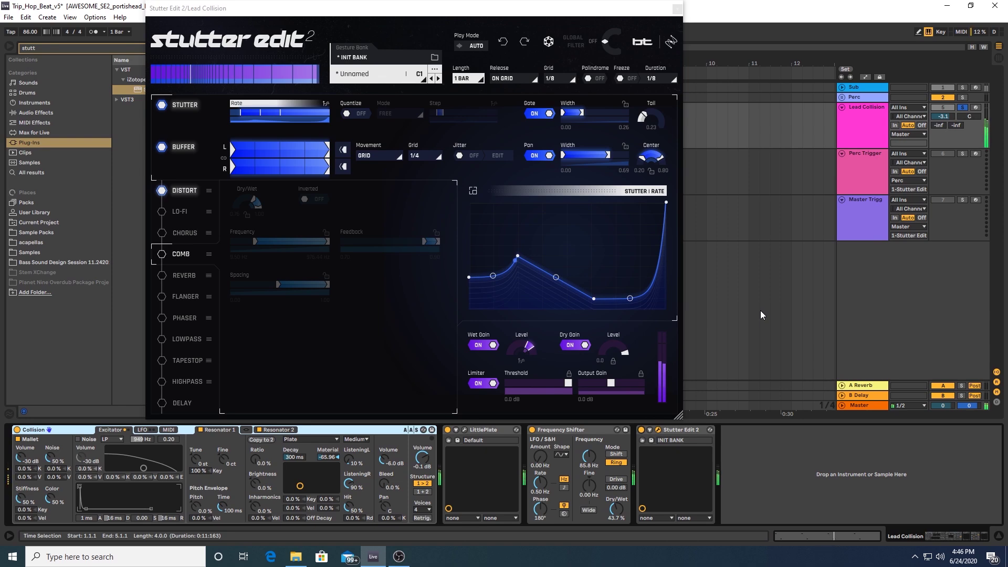
{"action": "mouse_move", "coordinate": [432, 13]}
{"action": "left_mouse_down"}
{"action": "mouse_move", "coordinate": [118, 65]}
{"action": "mouse_move", "coordinate": [645, 64]}
{"action": "mouse_move", "coordinate": [435, 12]}
{"action": "left_mouse_up"}
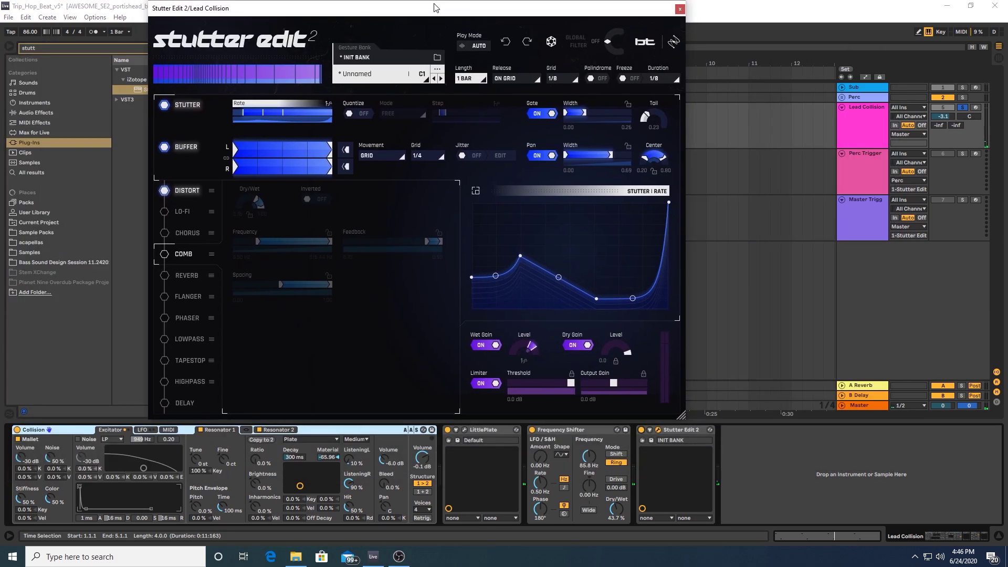
{"action": "left_click", "coordinate": [475, 47]}
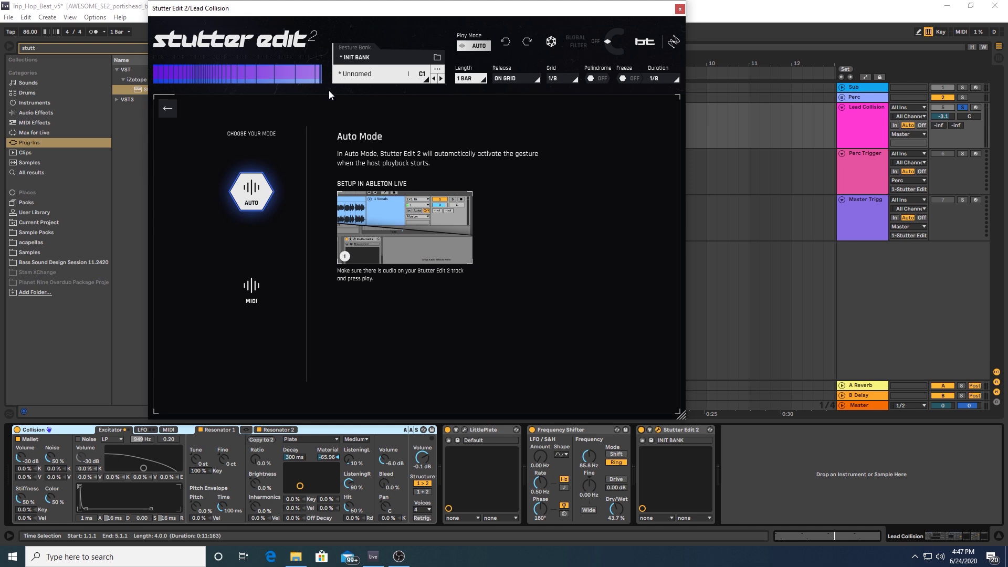
{"action": "left_click", "coordinate": [254, 292]}
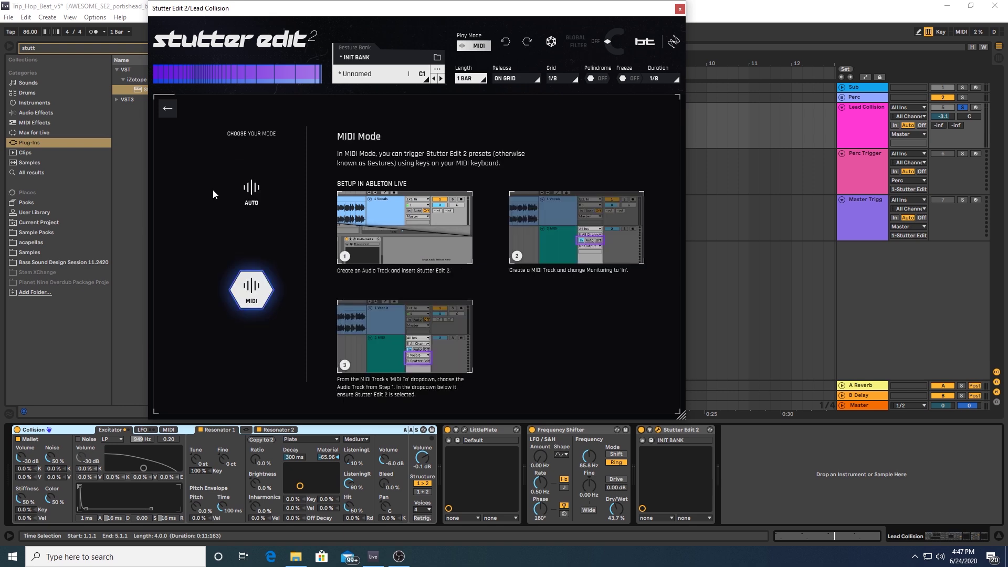
{"action": "left_click", "coordinate": [166, 109]}
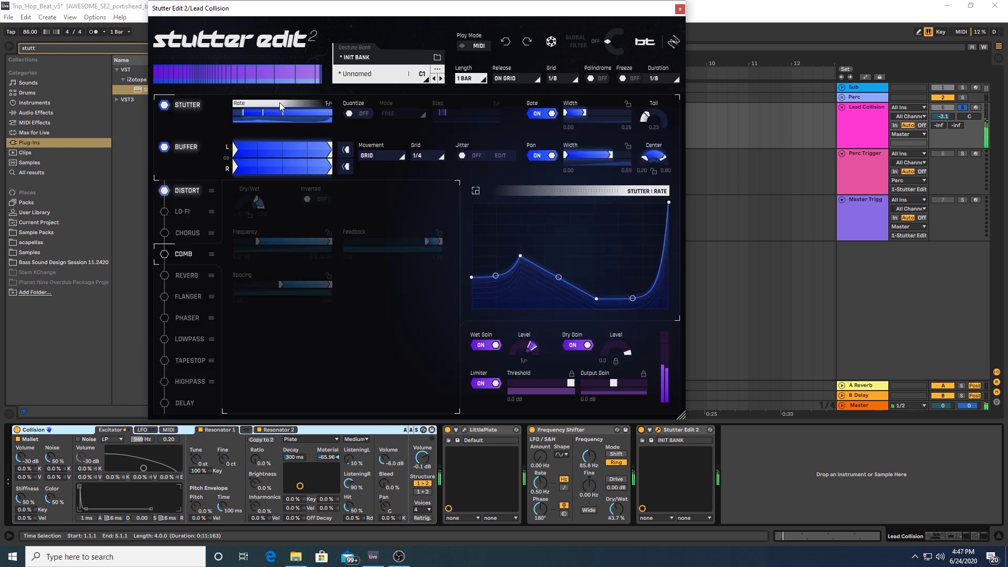
{"action": "left_click", "coordinate": [394, 61]}
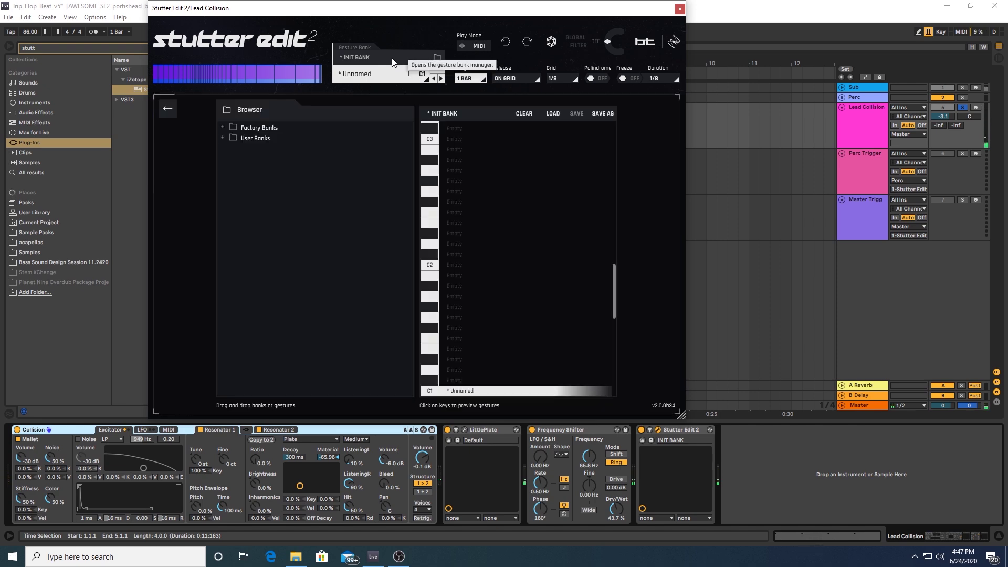
{"action": "left_click", "coordinate": [475, 47]}
{"action": "left_click", "coordinate": [259, 184]}
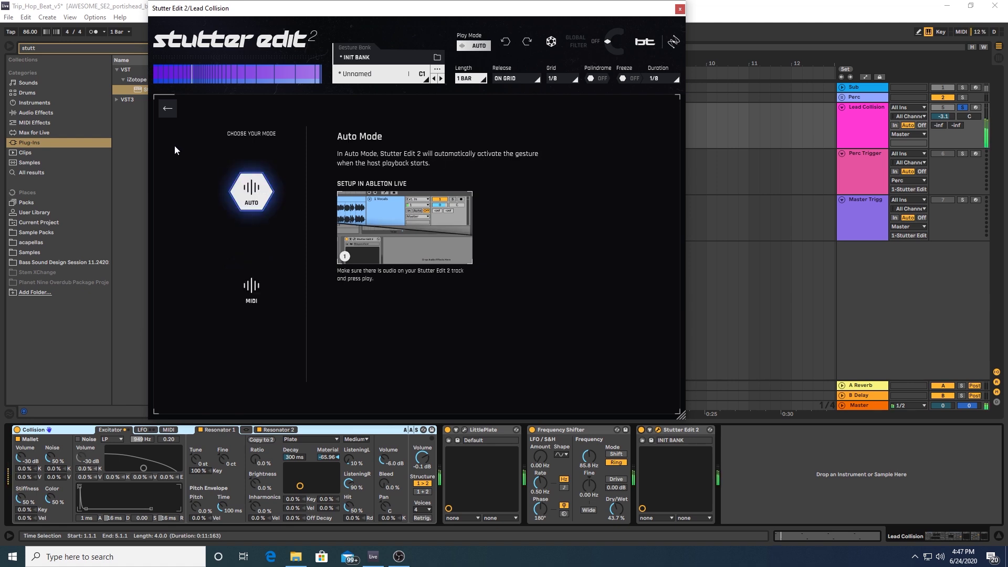
{"action": "left_click", "coordinate": [167, 109]}
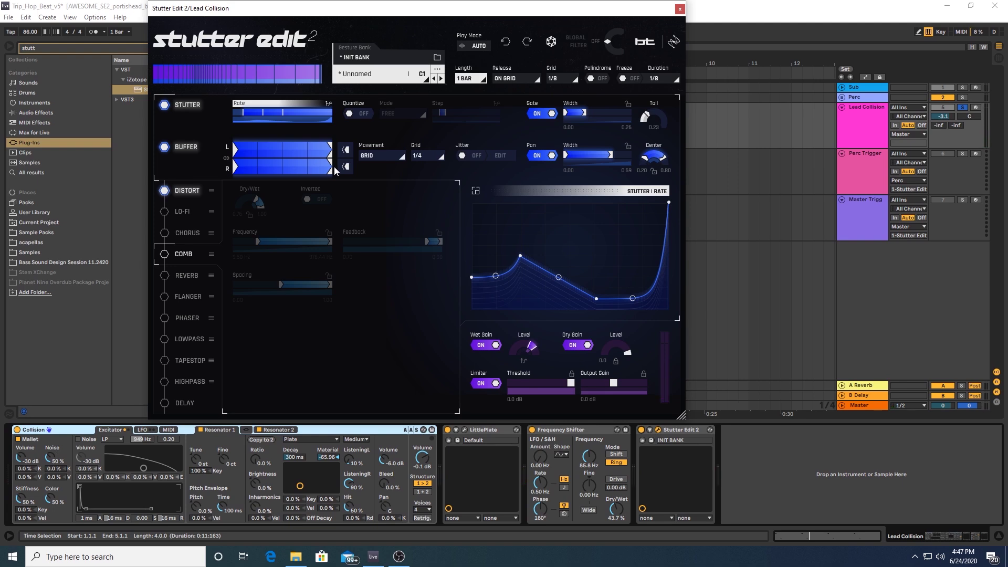
Step: Glance at the gesture bank browser and the stutter Rate curve editor, closing both
{"action": "left_click", "coordinate": [372, 56]}
{"action": "left_click", "coordinate": [371, 58]}
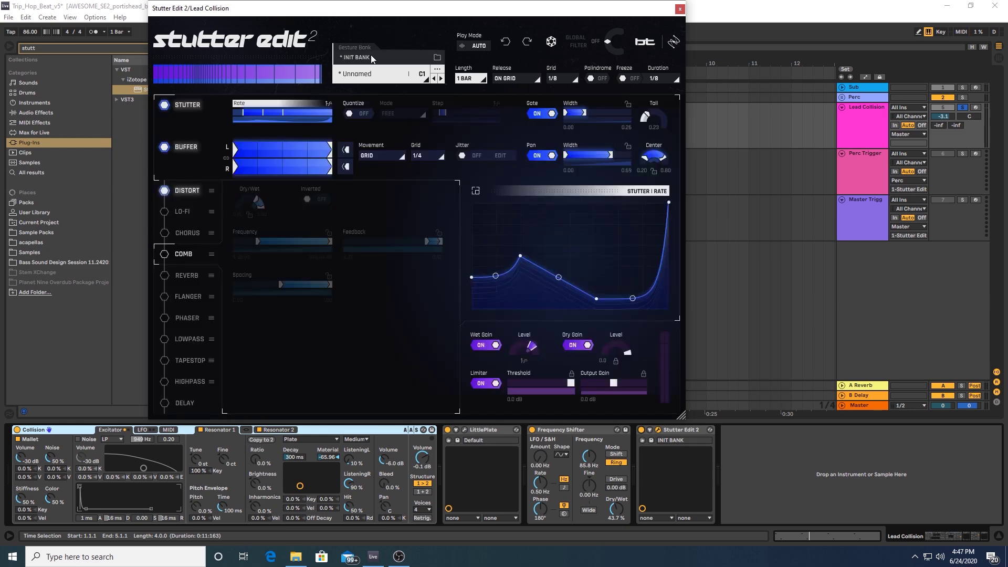
{"action": "left_click", "coordinate": [254, 109]}
{"action": "left_click", "coordinate": [170, 121]}
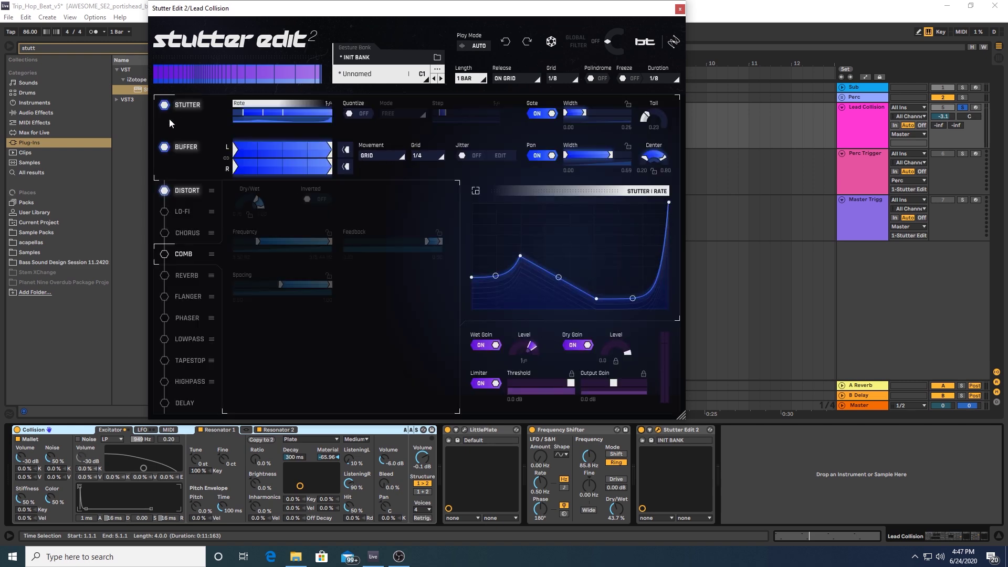
Step: Show the Distort settings and its Wet Gain level curve, then unsolo Lead Collision
{"action": "left_click", "coordinate": [188, 191]}
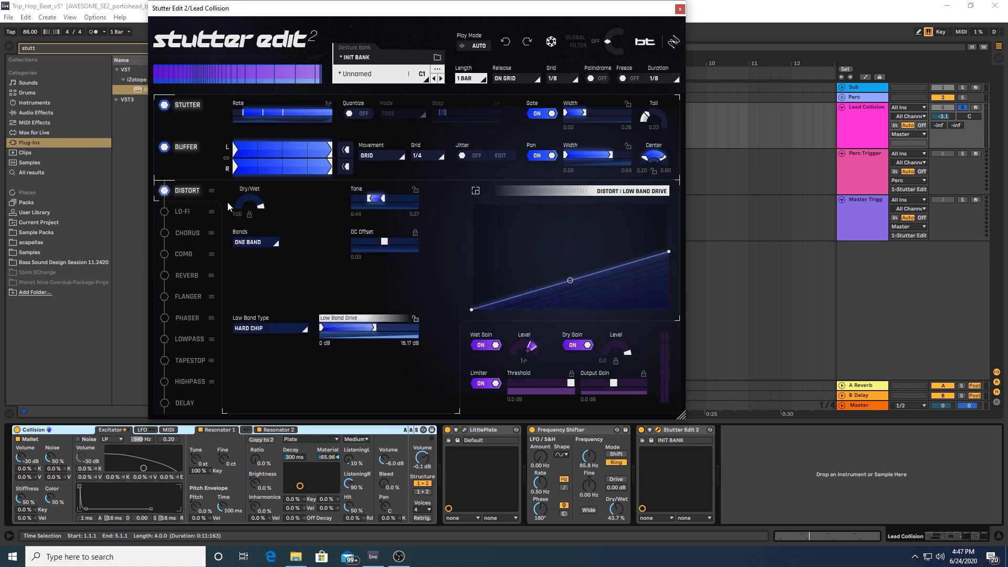
{"action": "left_click", "coordinate": [533, 347]}
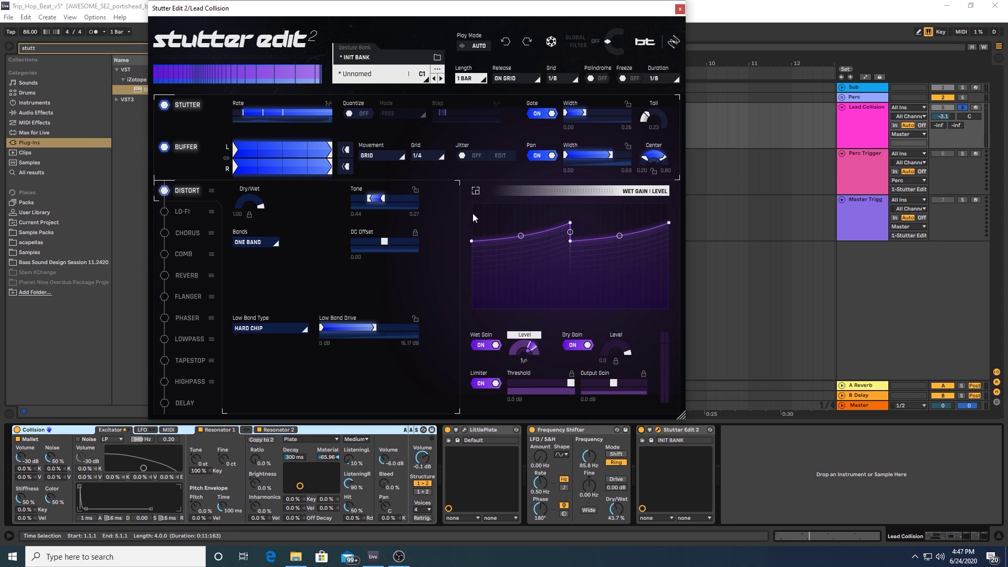
{"action": "left_click", "coordinate": [963, 108]}
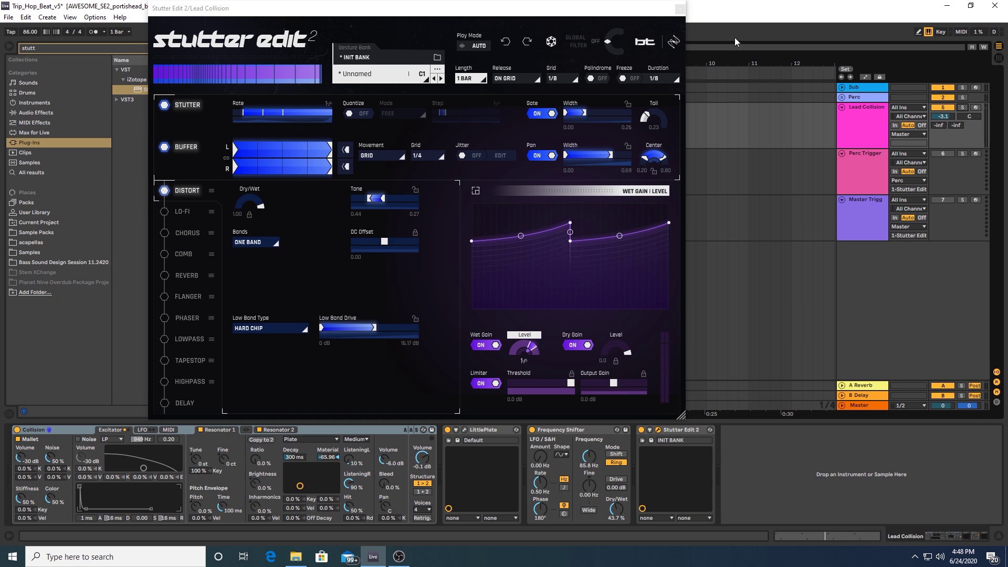
Step: Close the Lead Collision plugin, open the Sub track's Stutter Edit 2 panel, and start playback
{"action": "left_click", "coordinate": [679, 8]}
{"action": "left_click", "coordinate": [853, 88]}
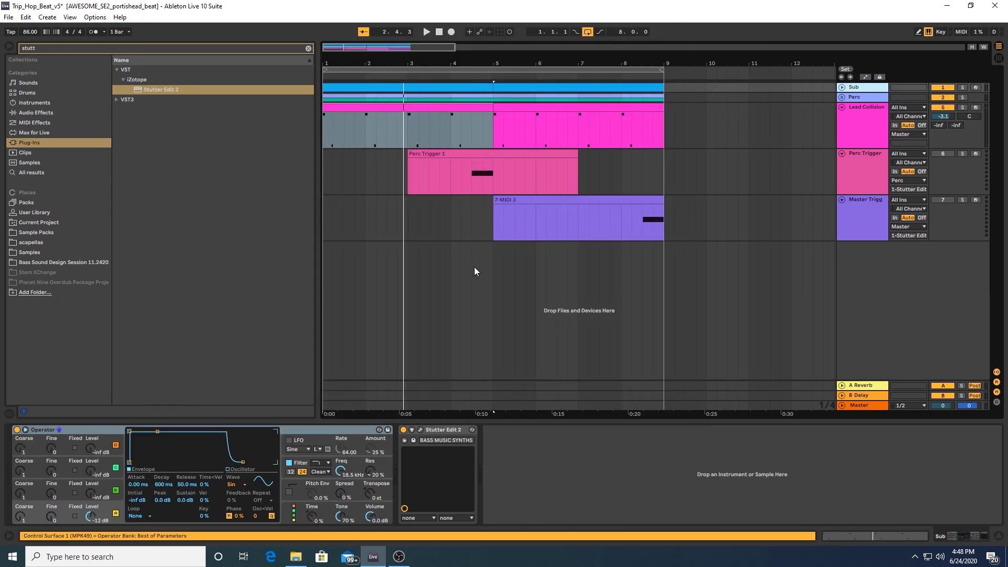
{"action": "left_click", "coordinate": [420, 430]}
{"action": "key", "text": "space"}
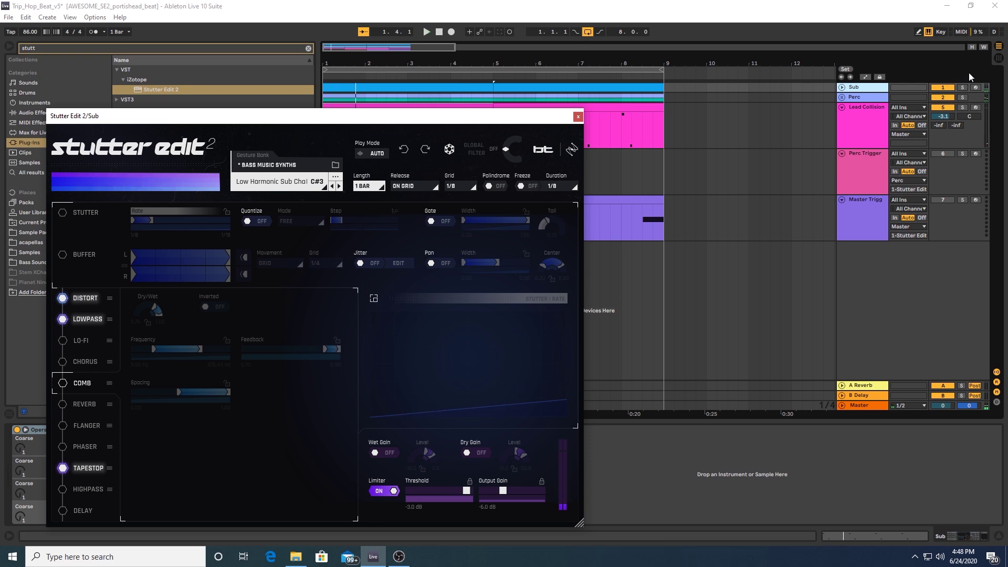
Step: Solo the Sub track and move the plugin window aside to uncover the arrangement
{"action": "left_click", "coordinate": [963, 88]}
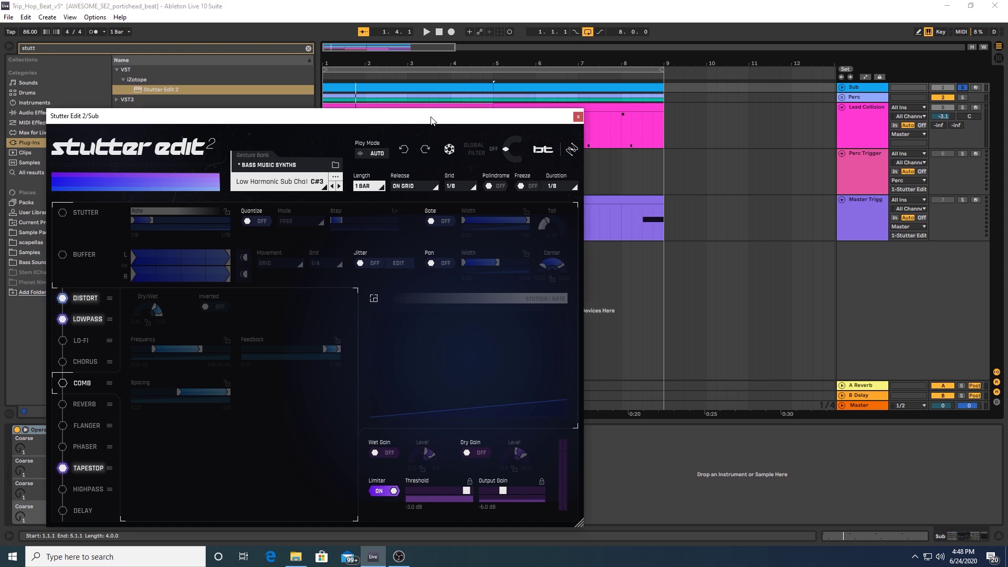
{"action": "left_click_drag", "start_coordinate": [432, 121], "coordinate": [584, 41]}
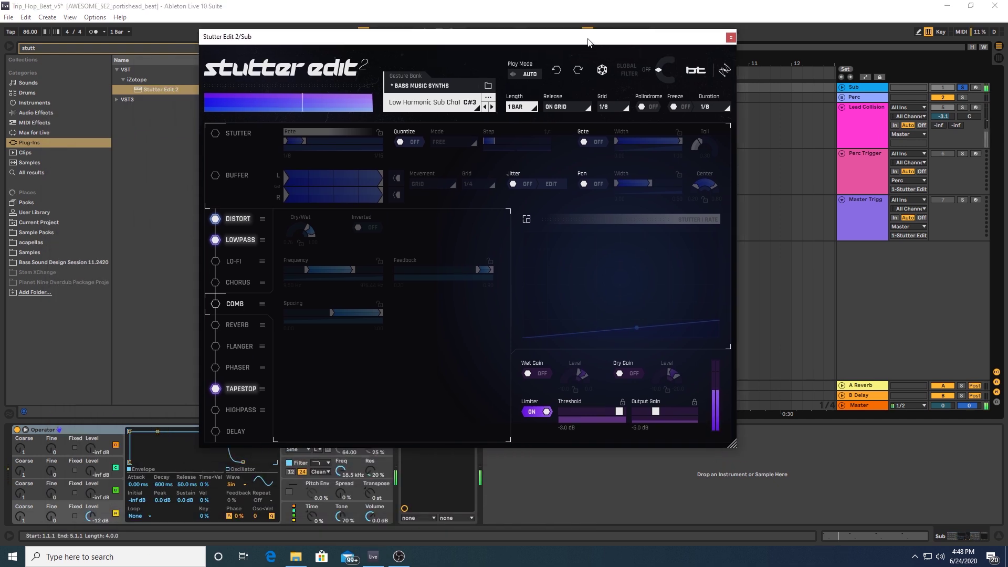
{"action": "left_click_drag", "start_coordinate": [557, 42], "coordinate": [717, 37]}
{"action": "left_click_drag", "start_coordinate": [557, 36], "coordinate": [656, 35]}
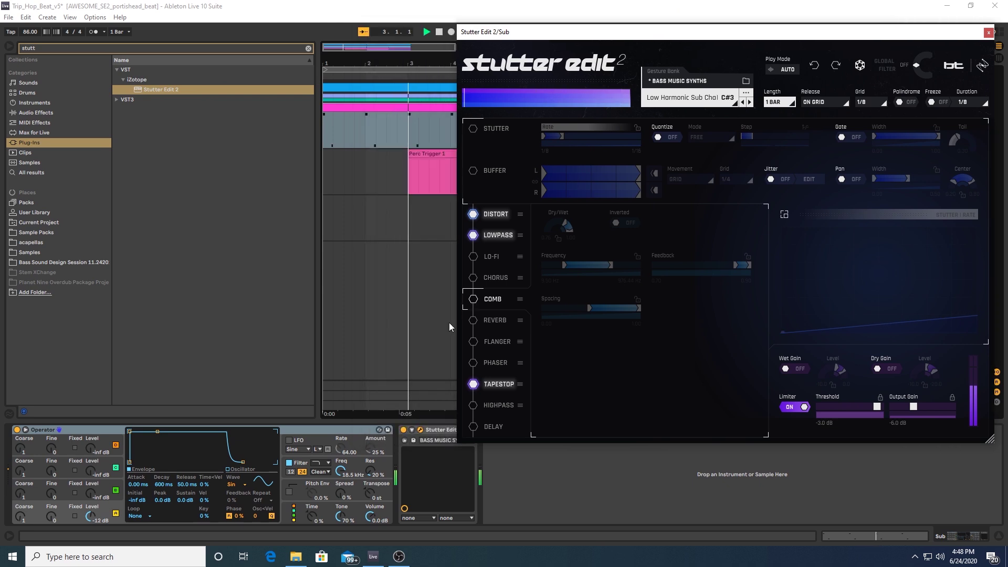
Step: Play the Sub with Stutter Edit bypassed, then switch the effect back on
{"action": "left_click", "coordinate": [403, 430]}
{"action": "key", "text": "space"}
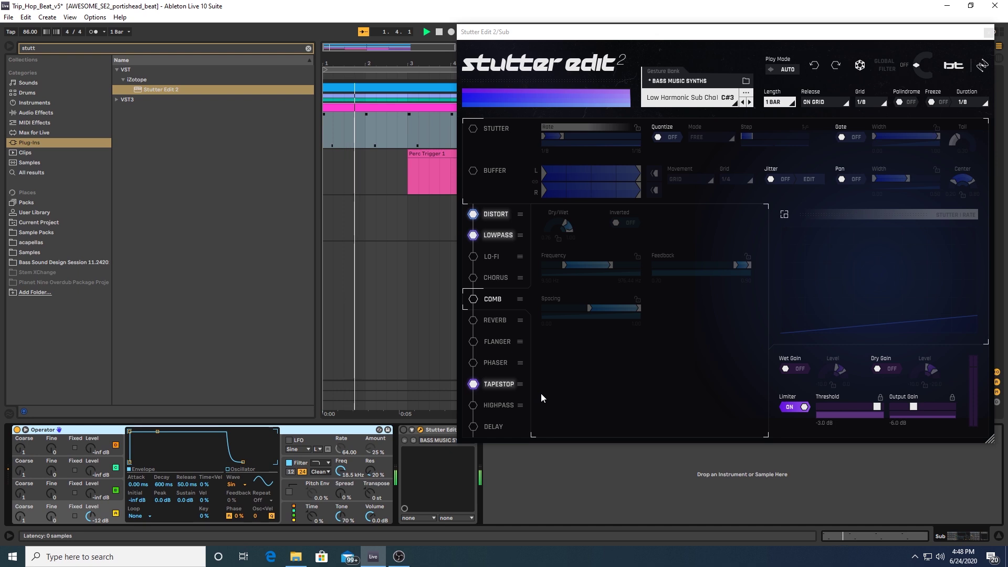
{"action": "left_click", "coordinate": [403, 431]}
Step: Open the gesture browser and expand the Factory Banks folder
{"action": "left_click", "coordinate": [685, 79]}
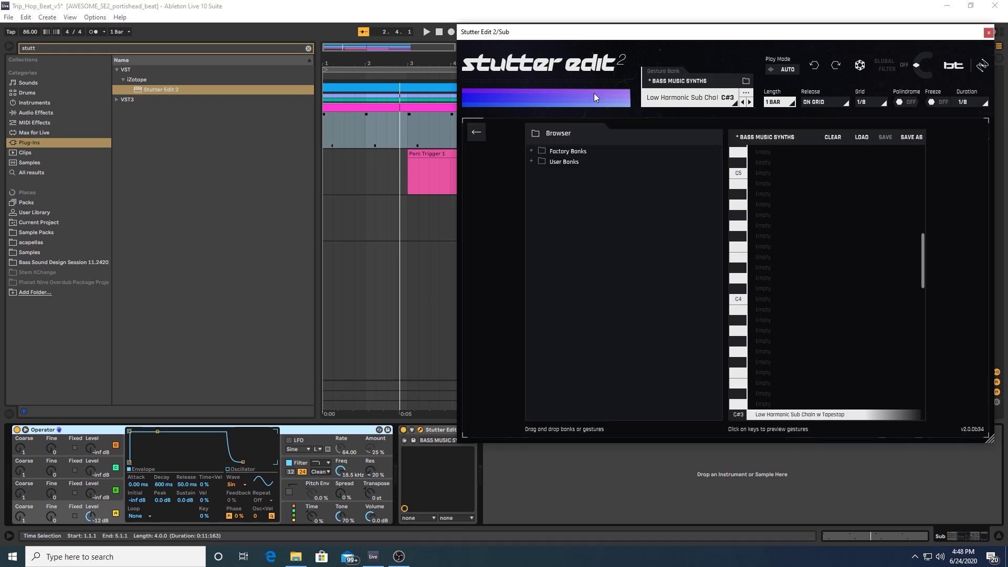
{"action": "left_click", "coordinate": [531, 148]}
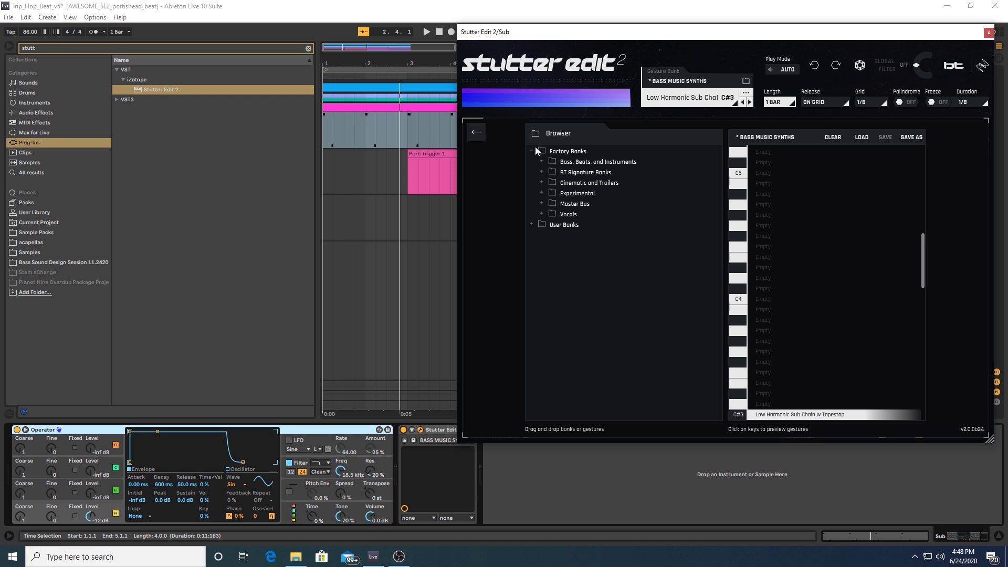
{"action": "left_click_drag", "start_coordinate": [704, 42], "coordinate": [530, 25]}
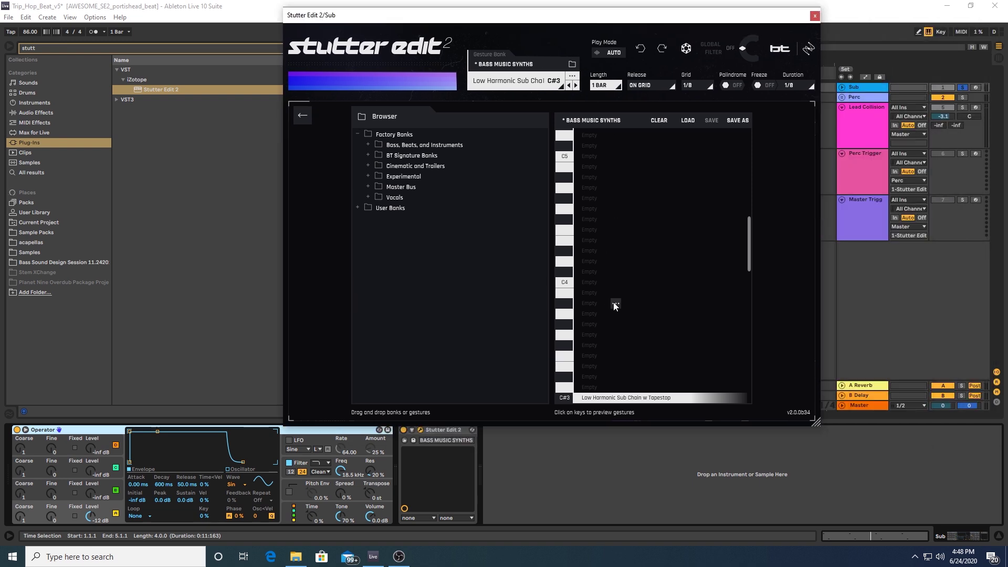
{"action": "scroll", "coordinate": [612, 304], "scroll_direction": "down", "scroll_amount": 5}
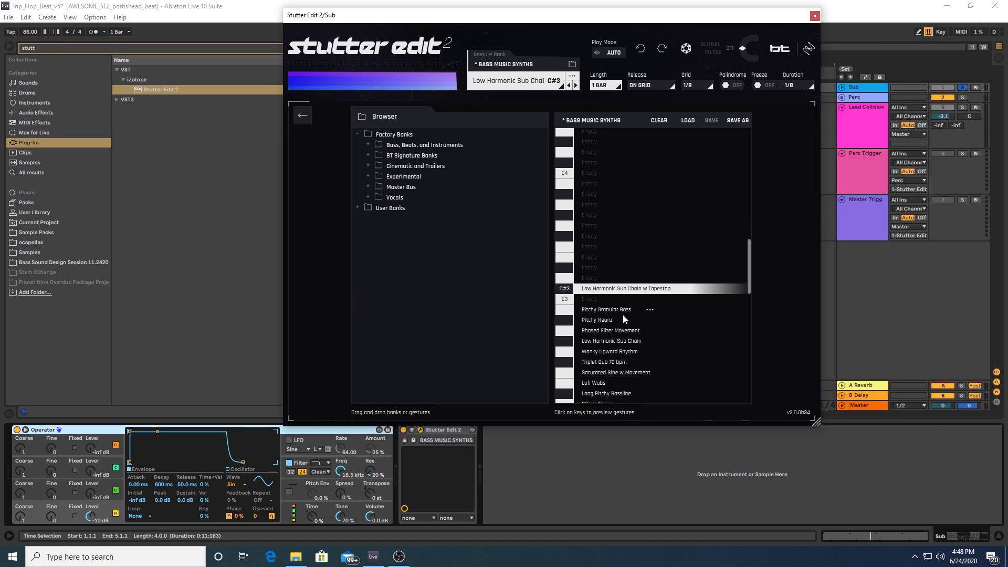
Step: Expand Bass, Beats, and Instruments, audition G#2, then load Low Harmonic Sub Chain w Tapestop on C#3
{"action": "left_click", "coordinate": [367, 144]}
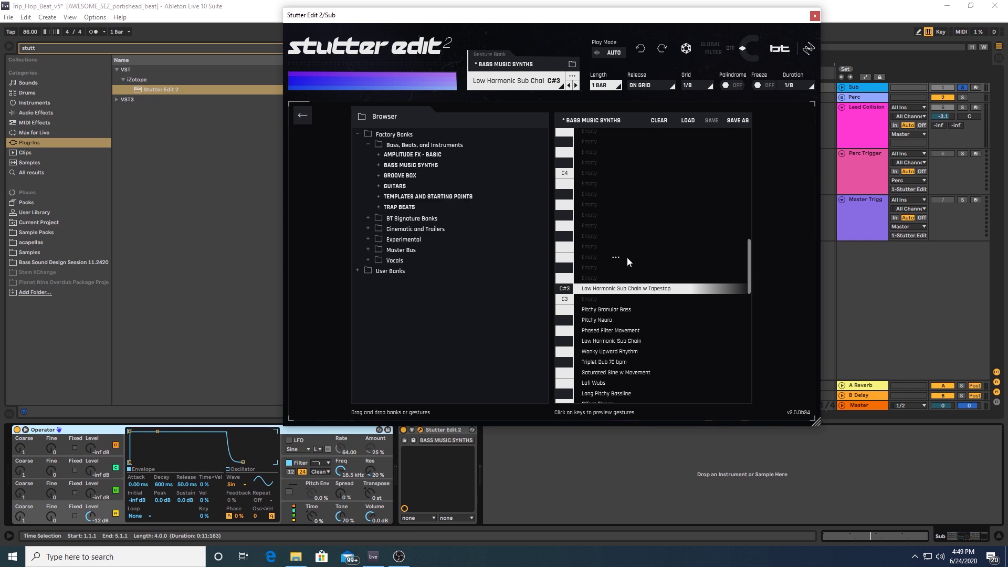
{"action": "scroll", "coordinate": [627, 257], "scroll_direction": "down", "scroll_amount": 2}
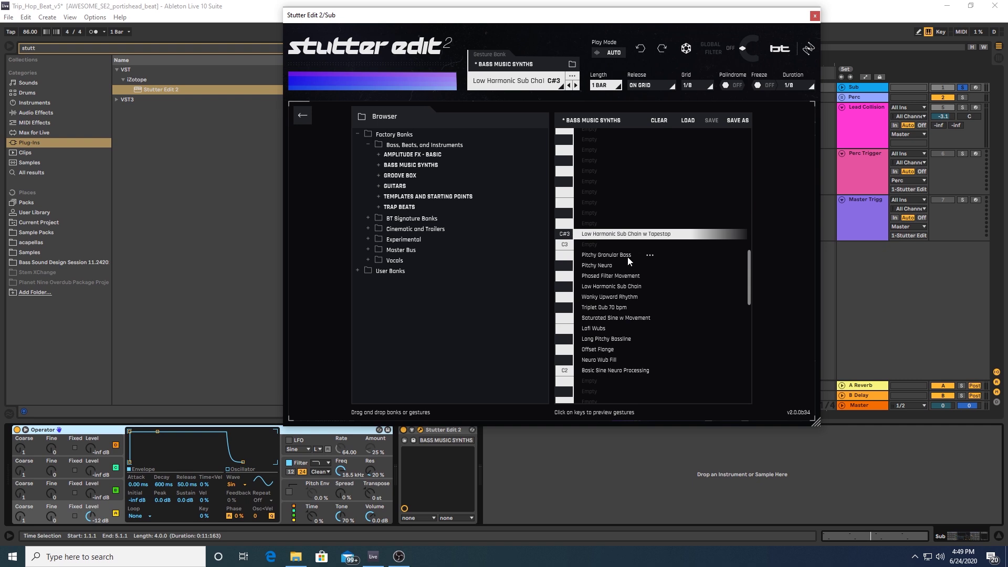
{"action": "left_click", "coordinate": [565, 286]}
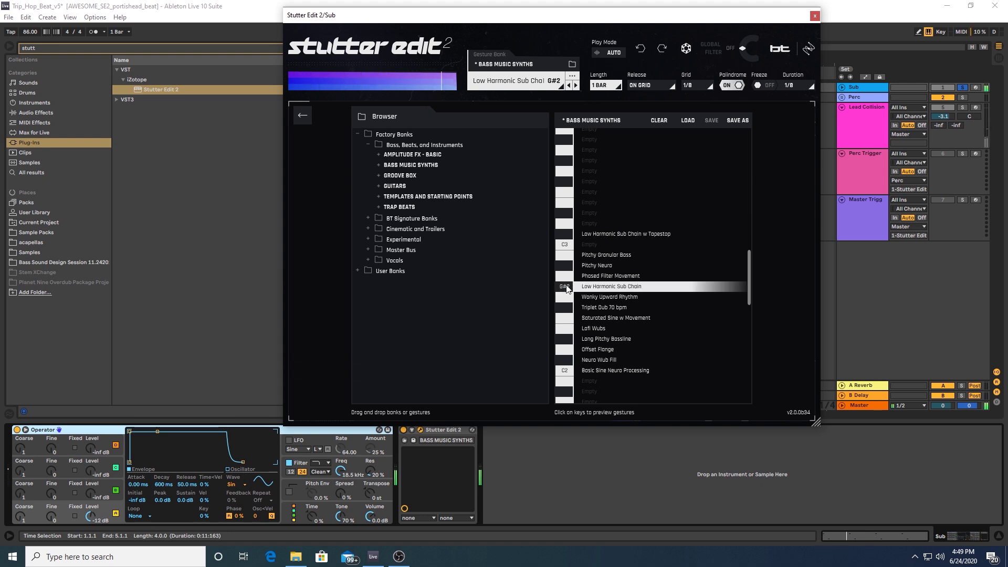
{"action": "left_click", "coordinate": [567, 236]}
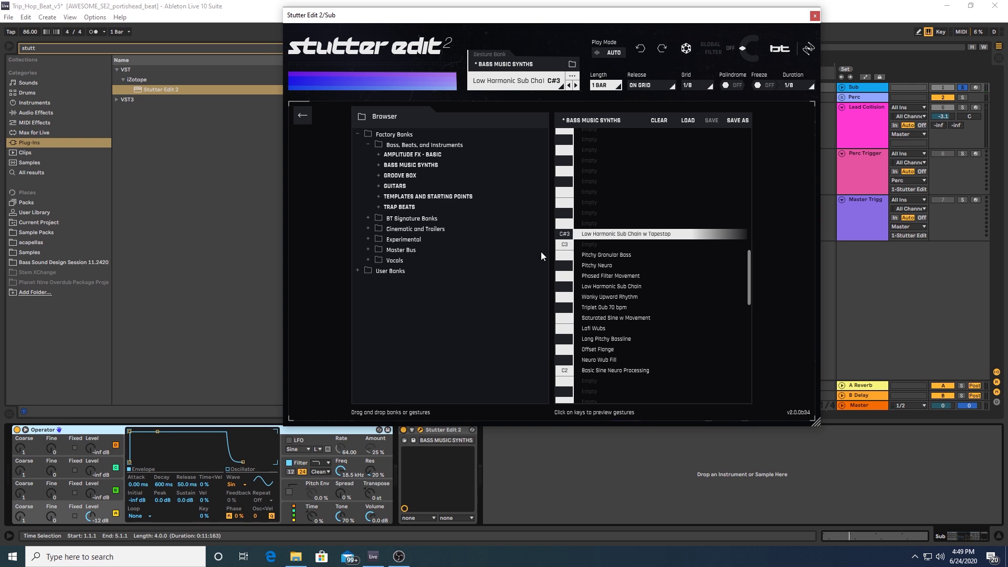
Step: Back in the effects editor, toggle Tapestop off and on during playback, leaving it on, then unsolo Sub
{"action": "left_click", "coordinate": [303, 116]}
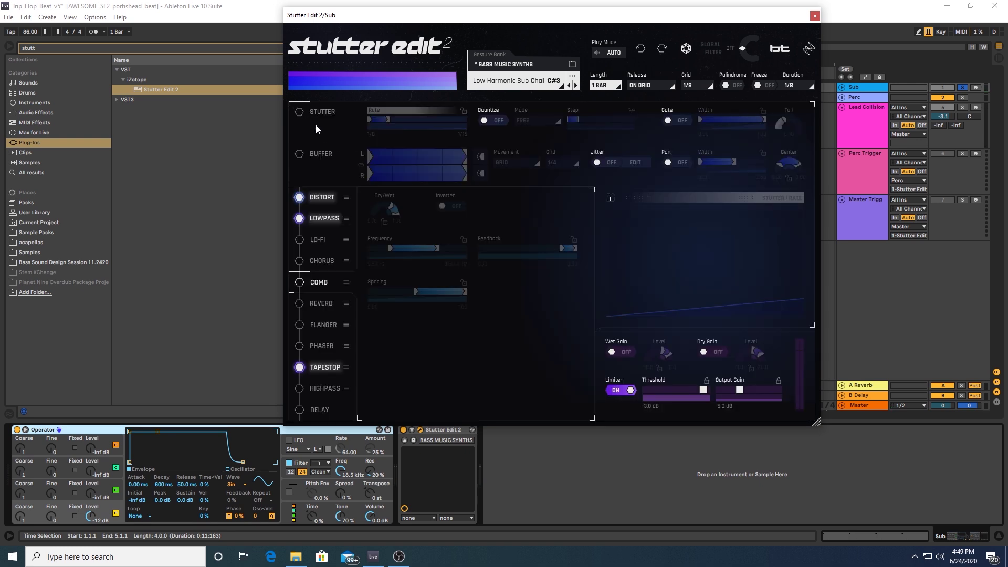
{"action": "left_click", "coordinate": [300, 369]}
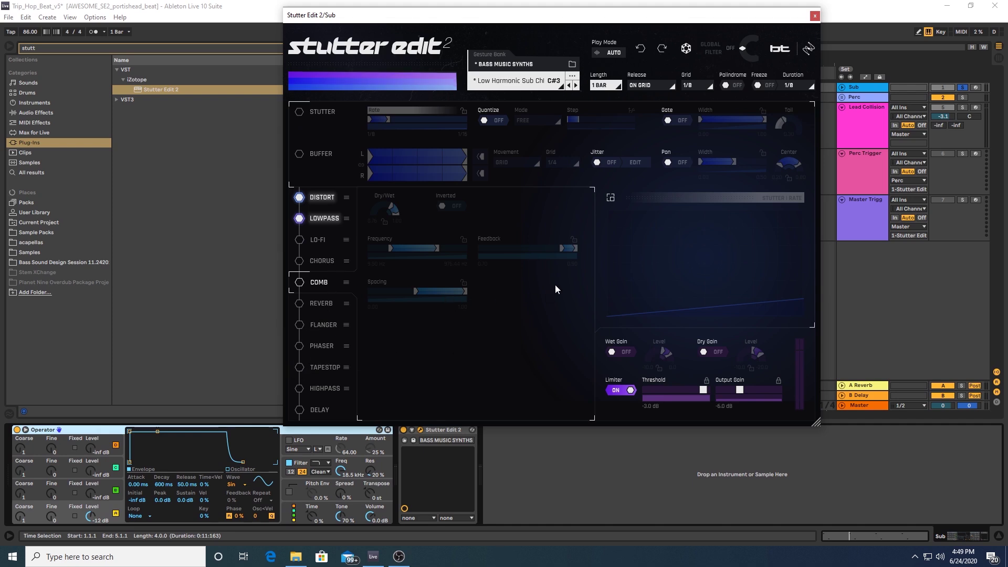
{"action": "key", "text": "space"}
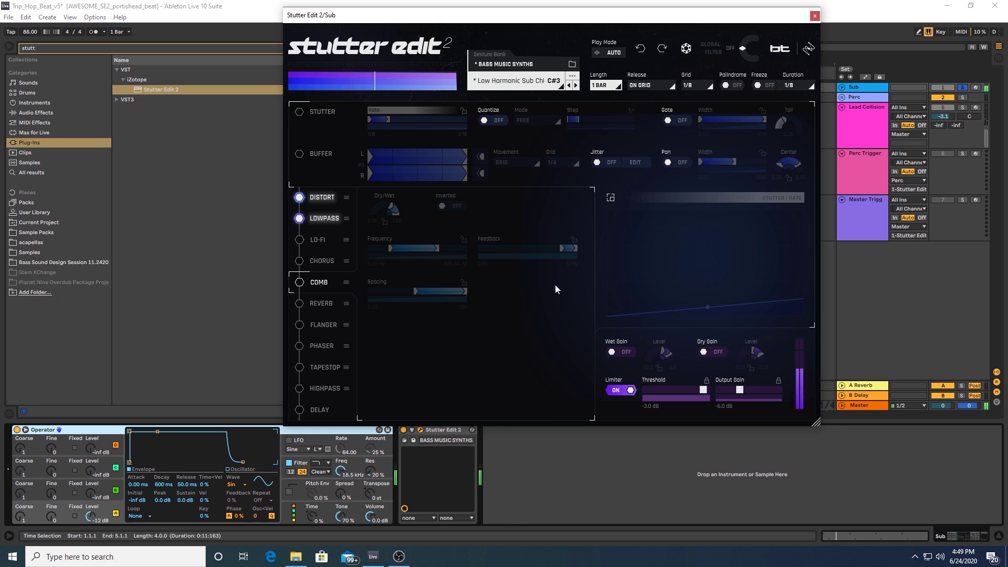
{"action": "left_click", "coordinate": [299, 367]}
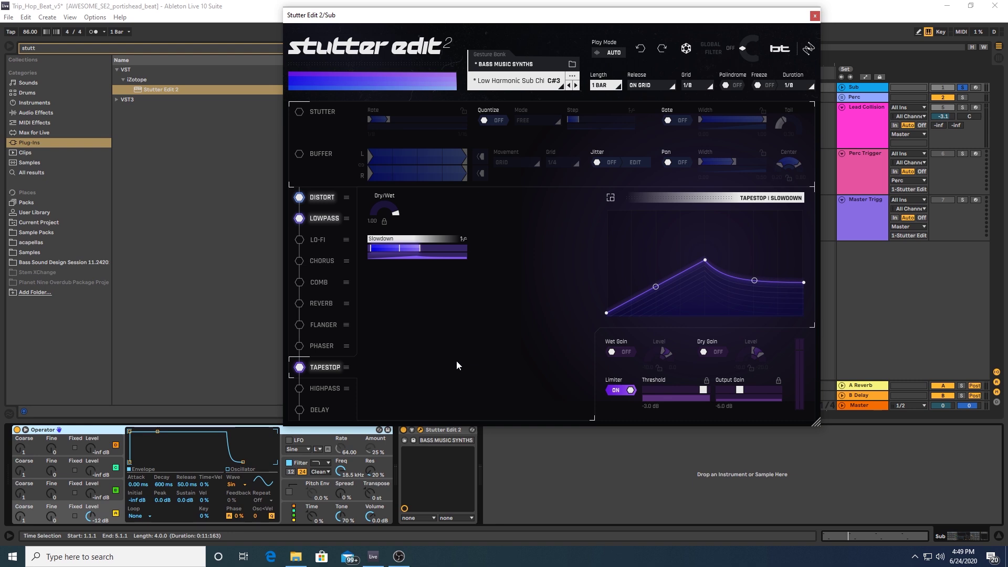
{"action": "left_click", "coordinate": [300, 366]}
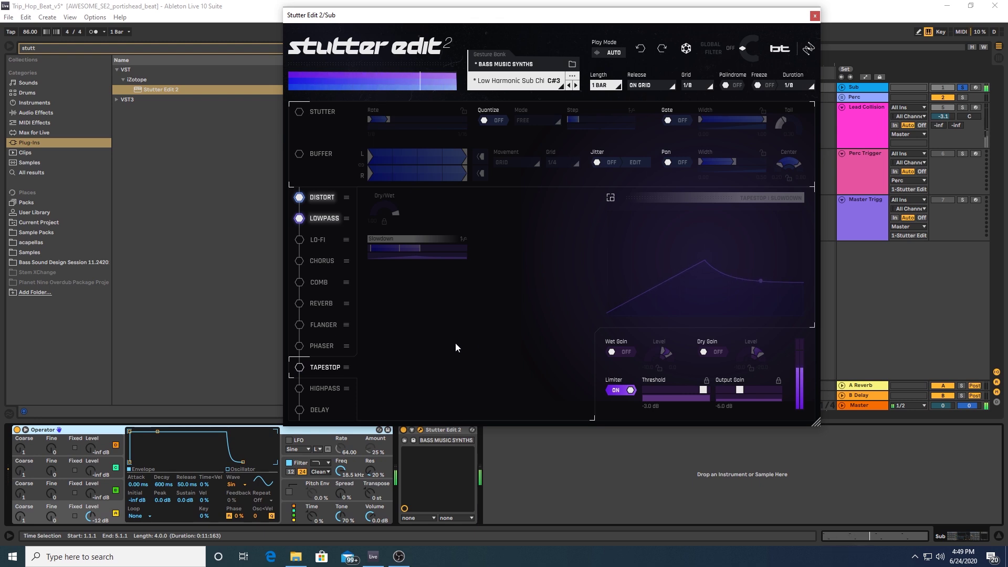
{"action": "left_click", "coordinate": [301, 367]}
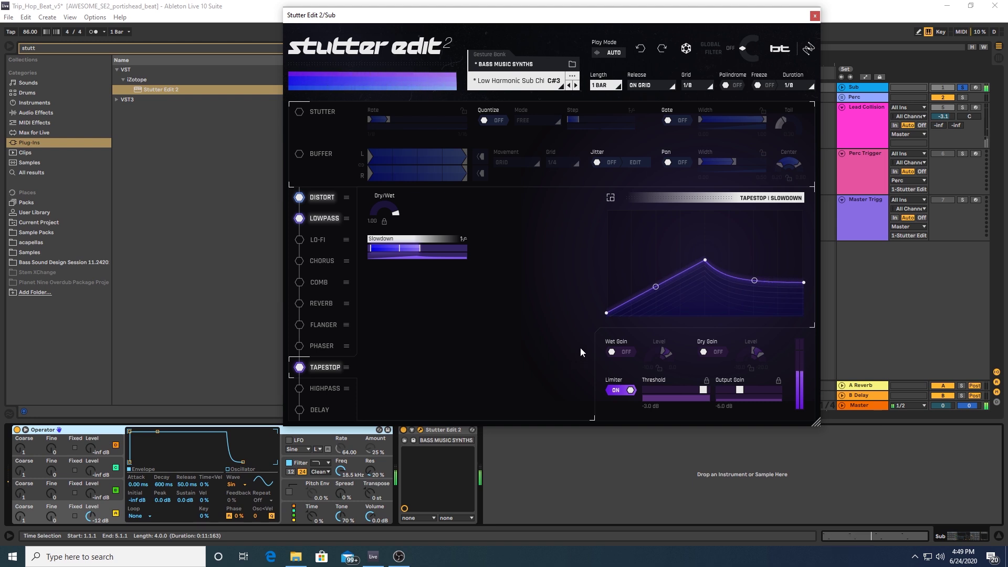
{"action": "left_click", "coordinate": [964, 89]}
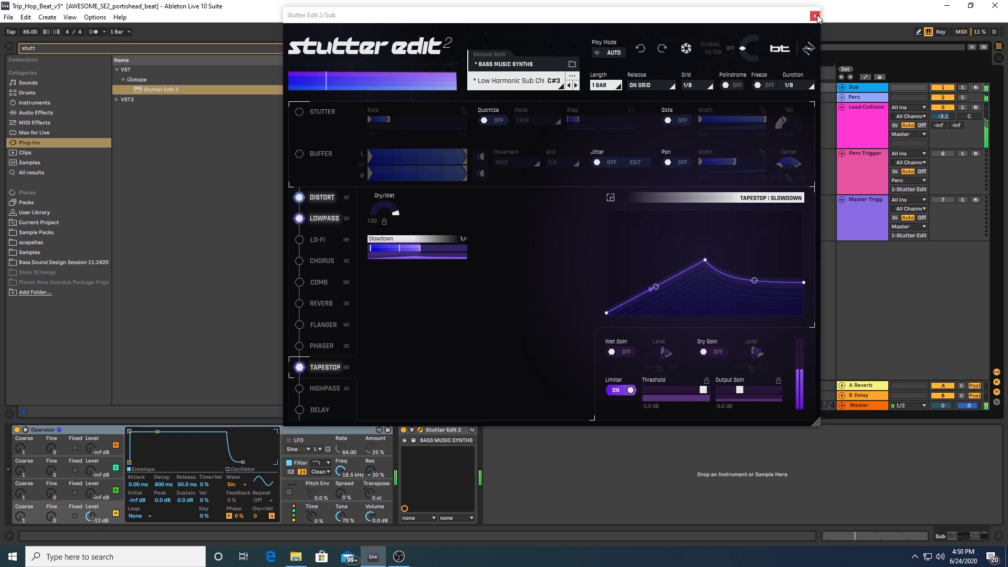
Step: Stop playback, close the Sub plugin, and activate the Perc Trigger and Master Trigg tracks
{"action": "left_click_drag", "start_coordinate": [768, 16], "coordinate": [532, 53]}
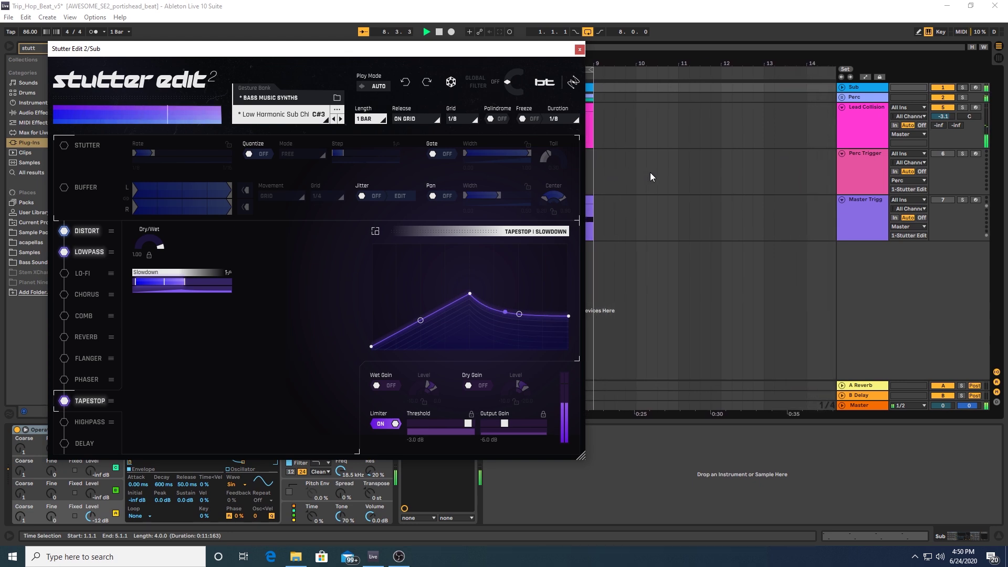
{"action": "key", "text": "space"}
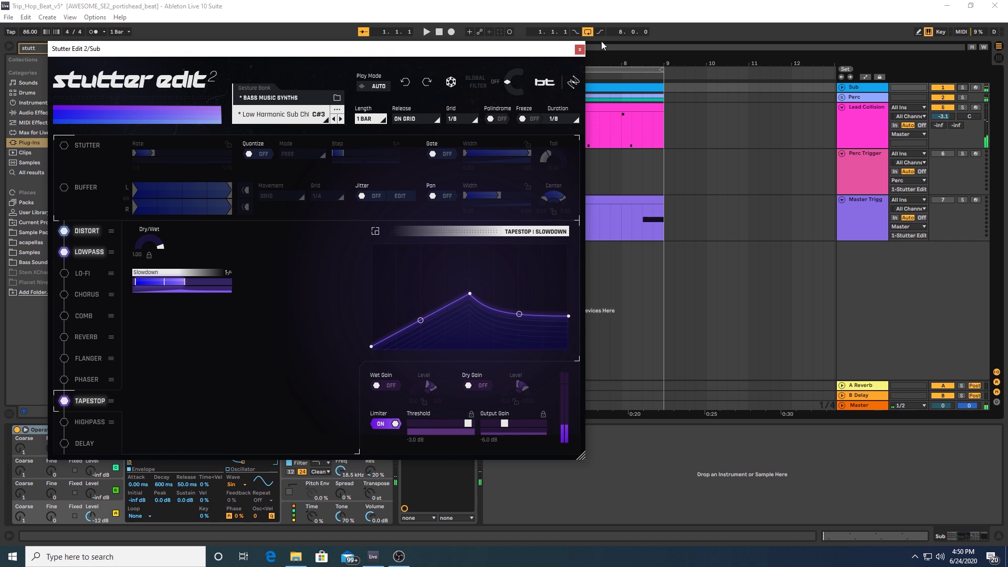
{"action": "left_click", "coordinate": [579, 49]}
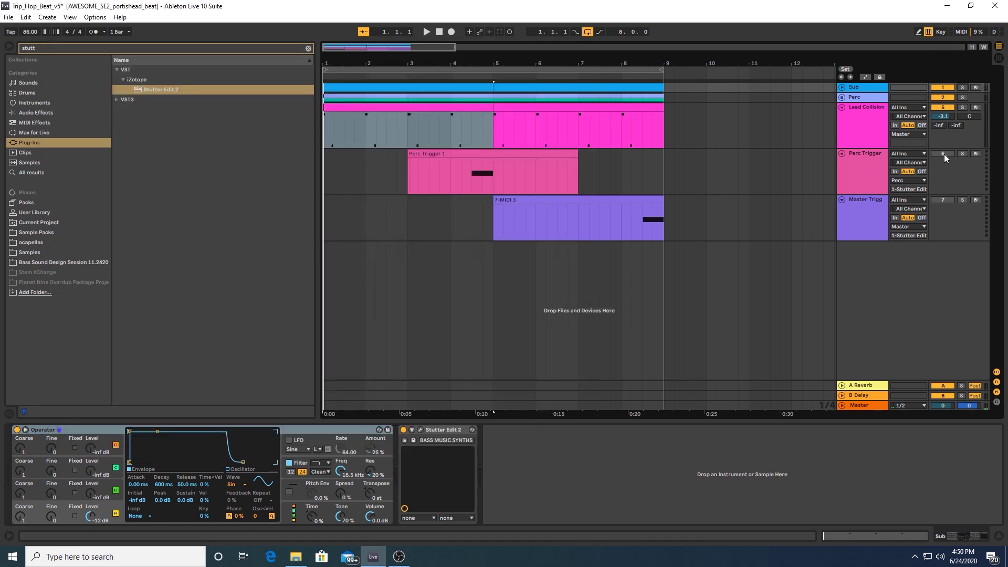
{"action": "left_click_drag", "start_coordinate": [944, 153], "coordinate": [943, 199]}
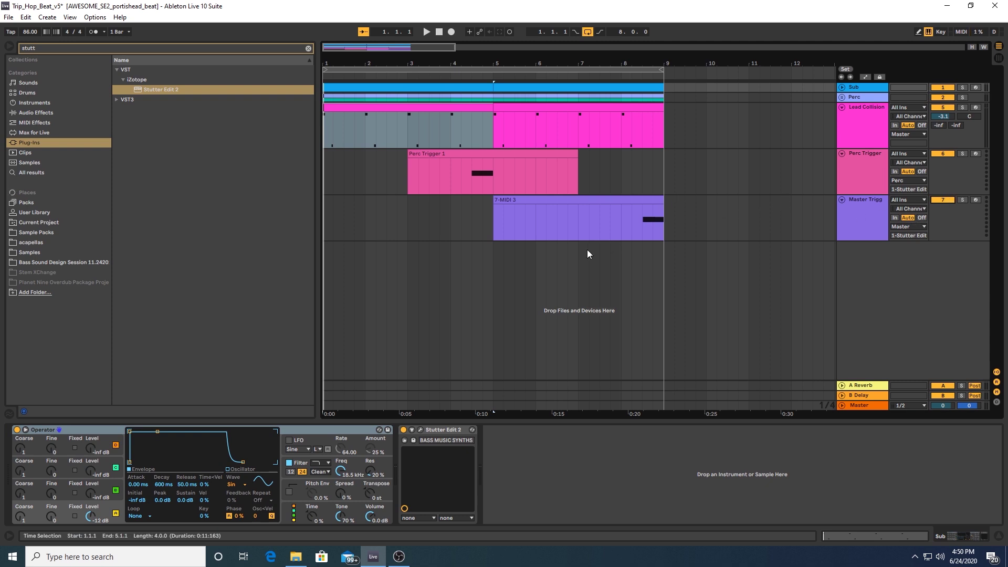
Step: Reopen the Sub's Stutter Edit 2 editor, play the full beat, then close the window
{"action": "left_click", "coordinate": [421, 430]}
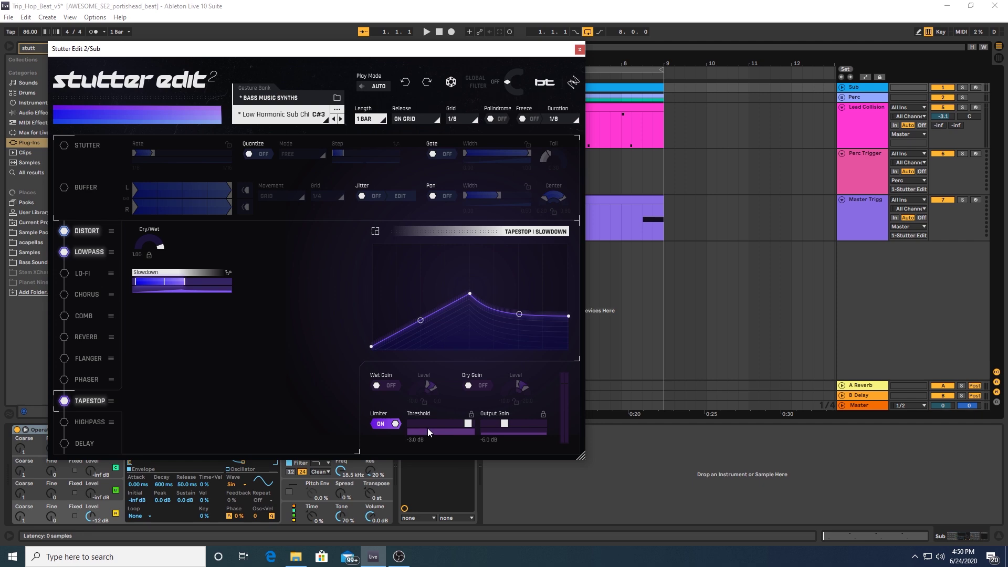
{"action": "key", "text": "space"}
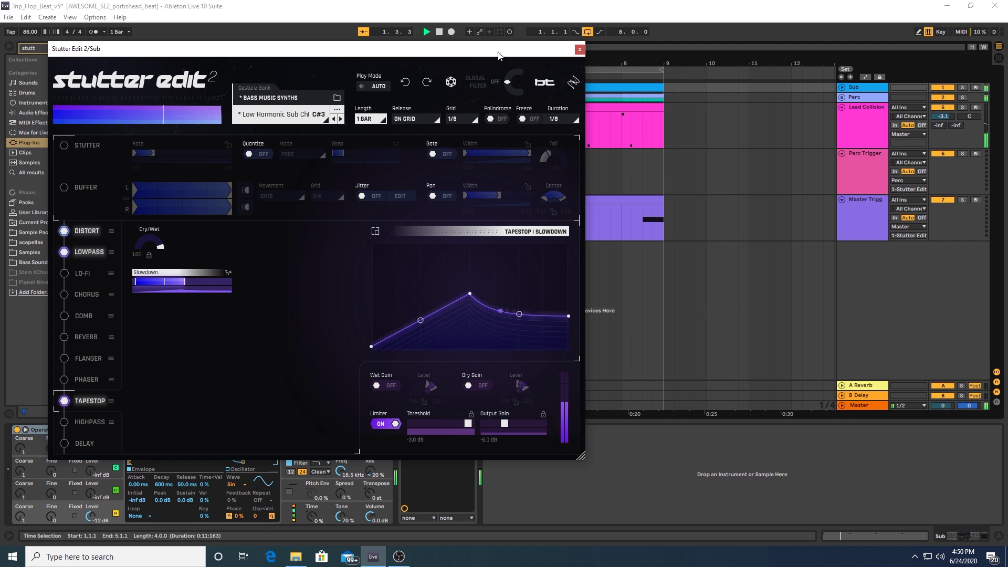
{"action": "left_click_drag", "start_coordinate": [499, 54], "coordinate": [751, 271]}
{"action": "left_click", "coordinate": [832, 265]}
Step: Open the Master's Stutter Edit 2 editor and leave the browser for Trap Hi Hat Pattern 7 on F#2
{"action": "left_click", "coordinate": [861, 404]}
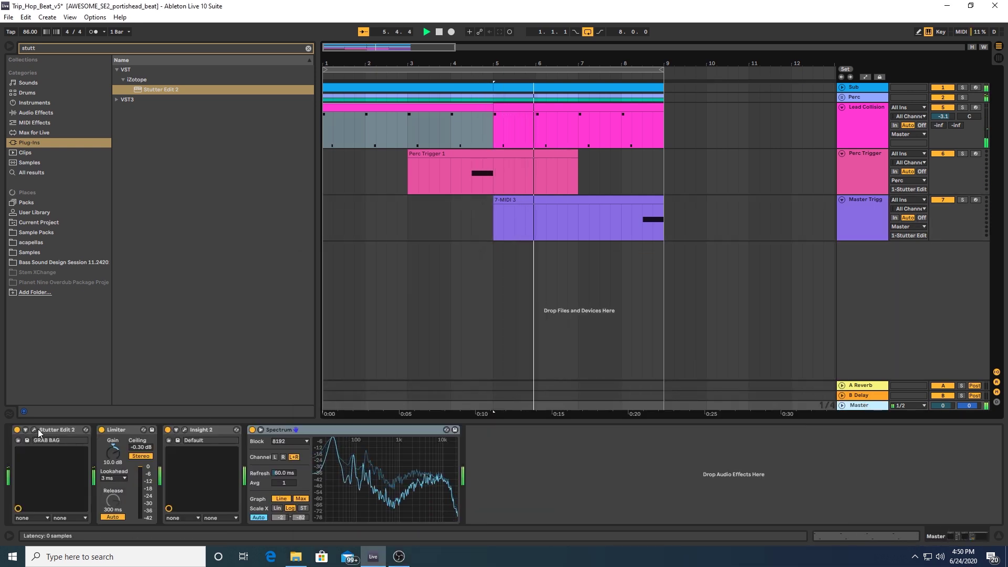
{"action": "left_click", "coordinate": [34, 430]}
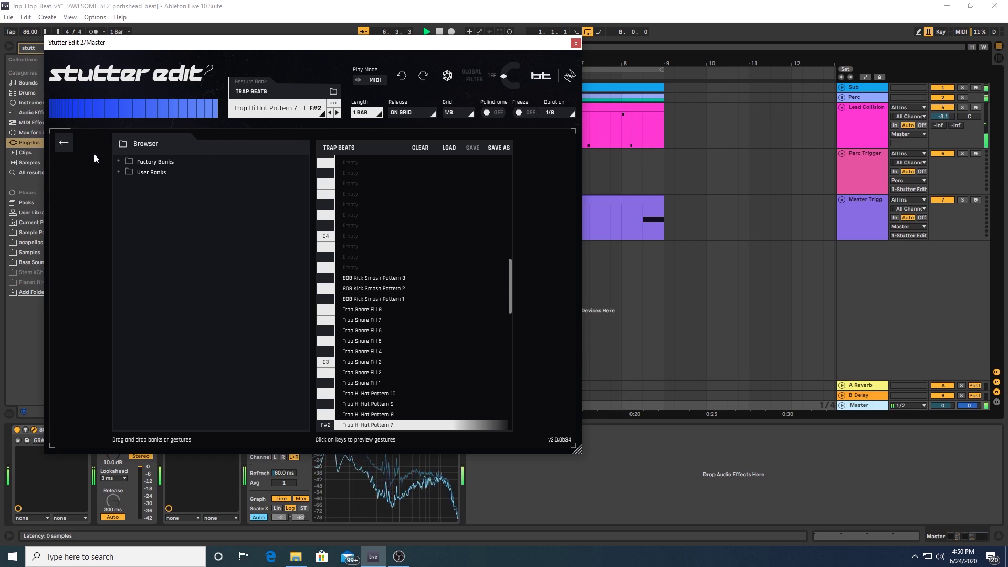
{"action": "left_click", "coordinate": [64, 142]}
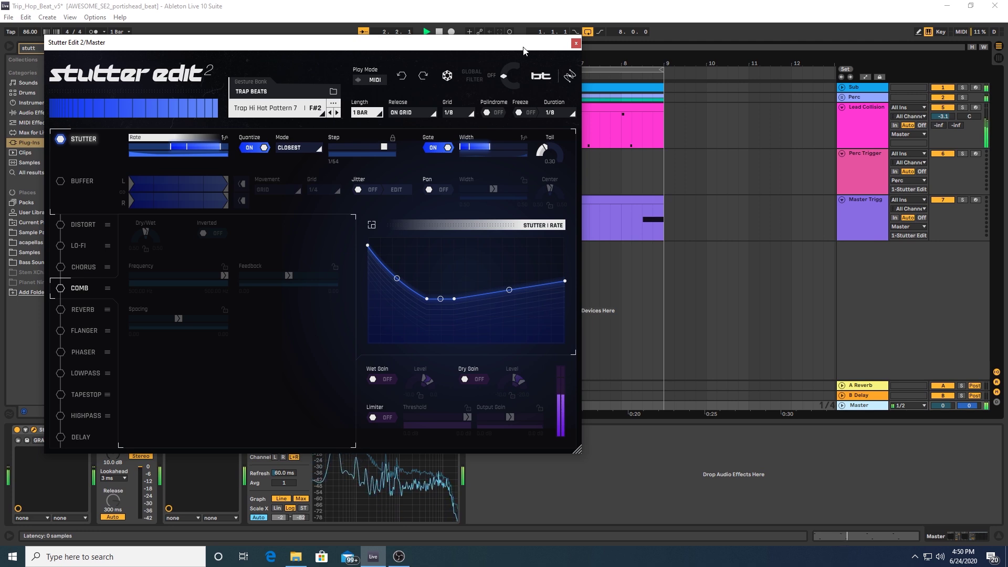
Step: Stop the transport, leaving the Master on Trap Hi Hat Pattern 7 with Gate on
{"action": "key", "text": "space"}
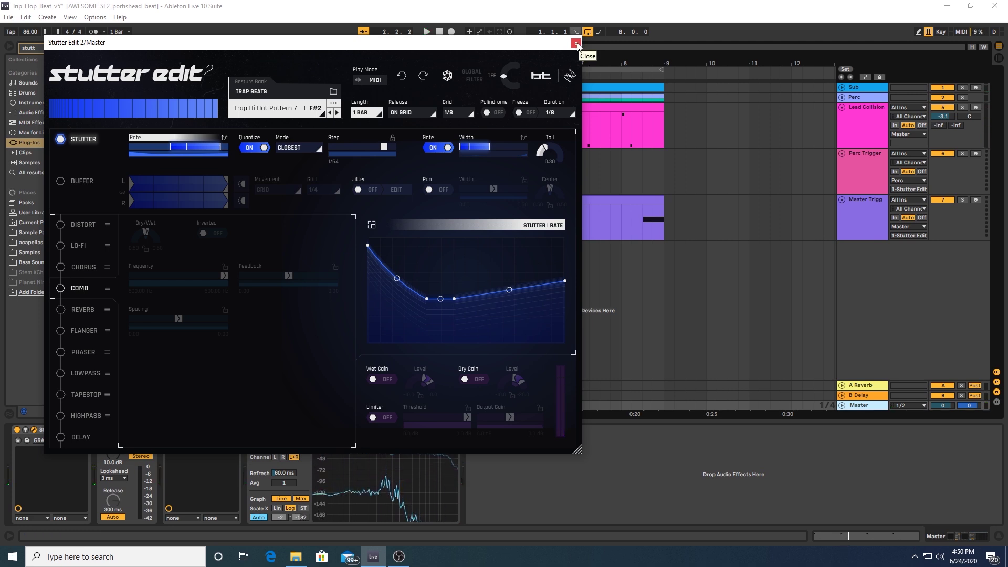